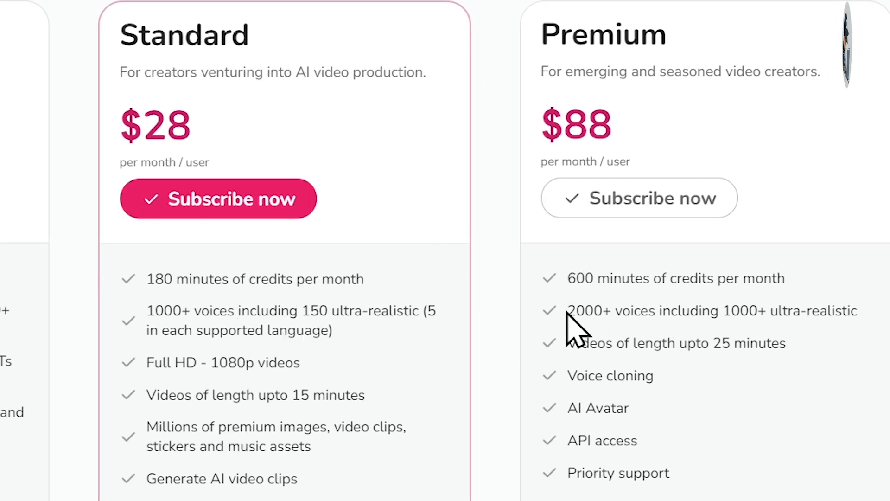
# Review the Premium plan's features, from the monthly credits and voices down to AI Avatar, API access and priority support
pyautogui.moveTo(566, 277); pyautogui.dragTo(755, 272)
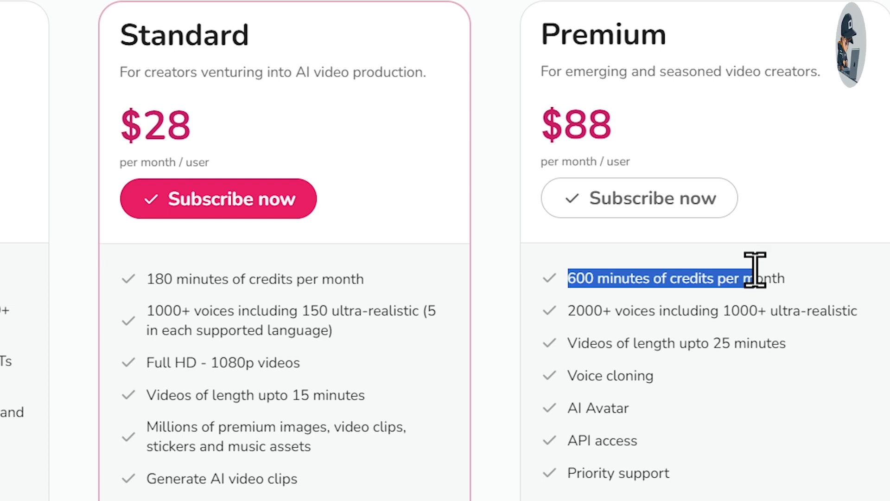
pyautogui.click(783, 271)
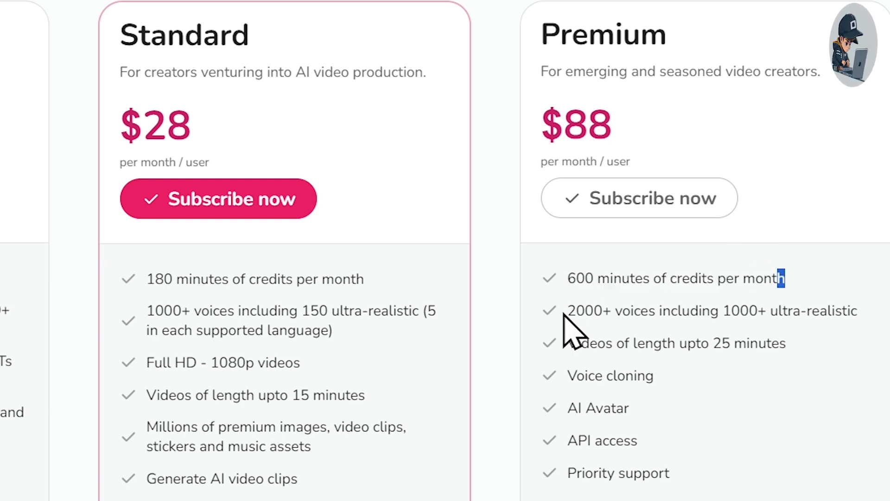
pyautogui.moveTo(563, 314); pyautogui.dragTo(851, 311)
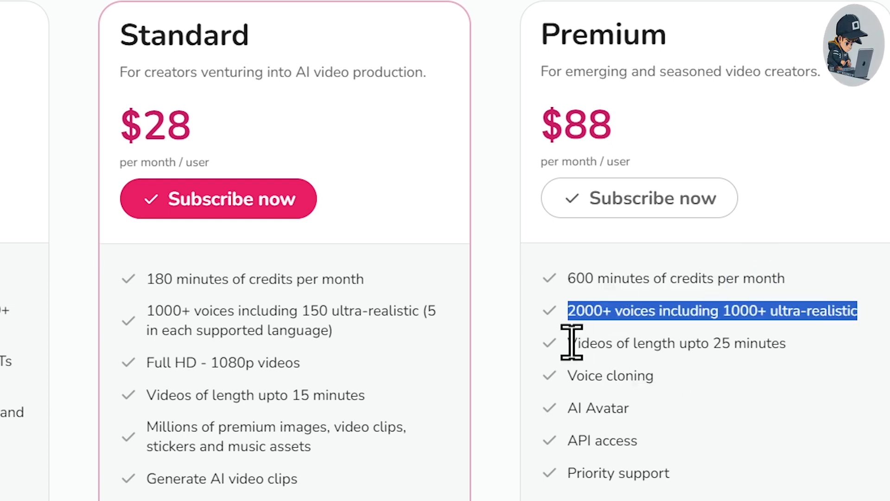
pyautogui.moveTo(571, 342); pyautogui.dragTo(802, 340)
pyautogui.moveTo(568, 377); pyautogui.dragTo(673, 377)
pyautogui.moveTo(569, 408); pyautogui.dragTo(641, 415)
pyautogui.moveTo(569, 440); pyautogui.dragTo(670, 443)
pyautogui.moveTo(568, 473); pyautogui.dragTo(673, 476)
# Read the feature update about Fliki's AI Video GPT, including its option list and demo clip
pyautogui.scroll(-2, 632, 427)
pyautogui.scroll(2, 658, 460)
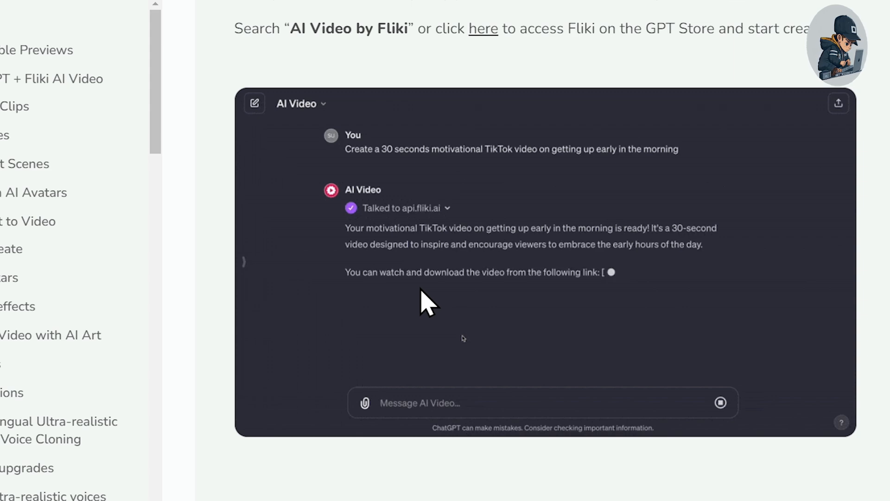
pyautogui.scroll(2, 424, 299)
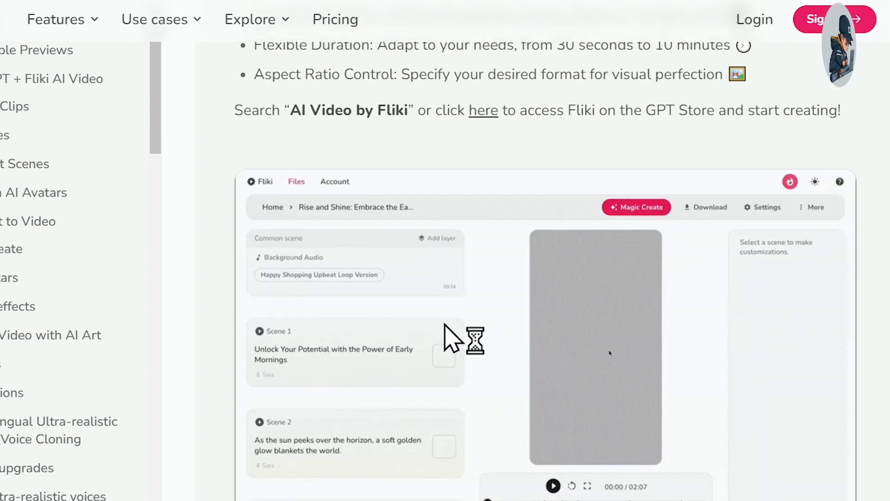
pyautogui.scroll(2, 445, 336)
pyautogui.scroll(2, 461, 389)
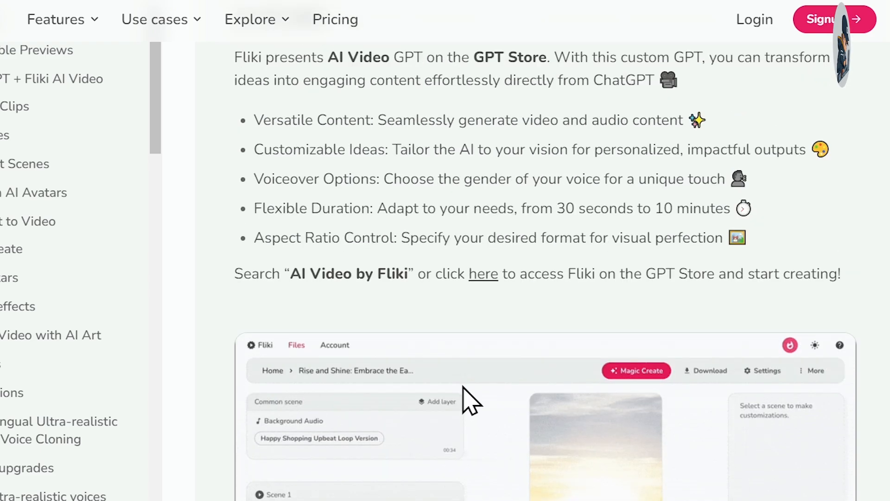
pyautogui.scroll(-6, 471, 397)
pyautogui.scroll(-2, 471, 260)
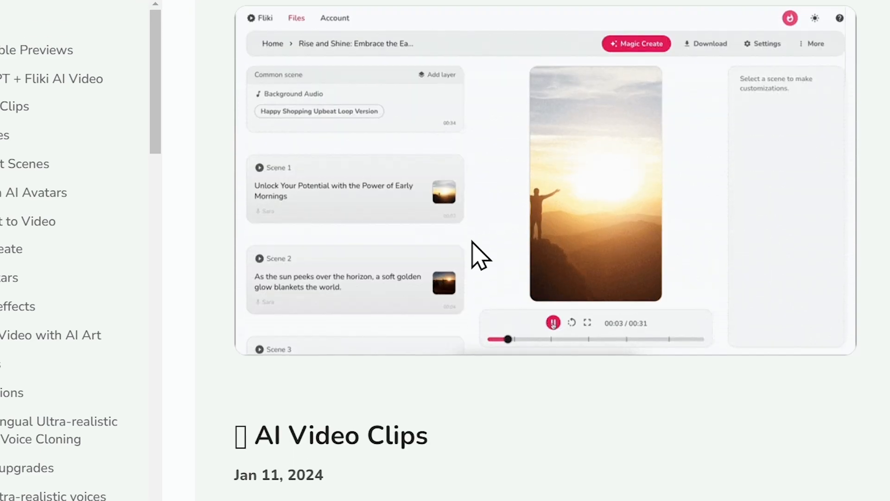
pyautogui.scroll(2, 471, 253)
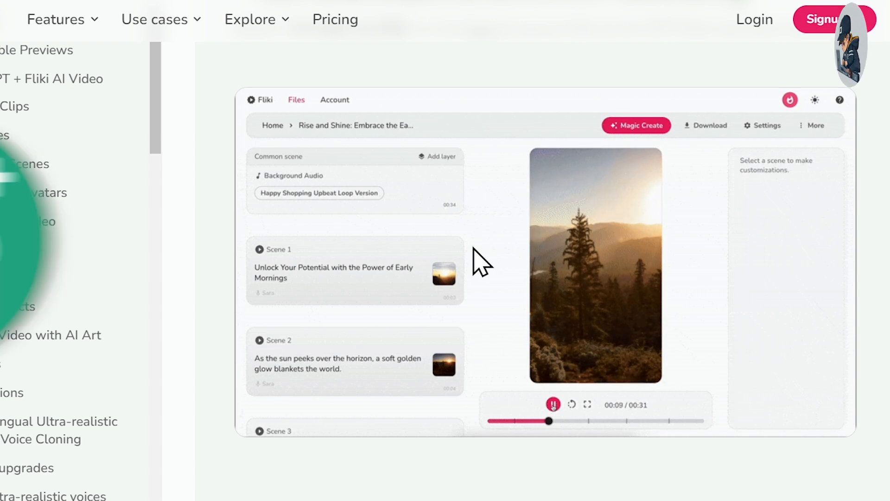
pyautogui.scroll(2, 587, 357)
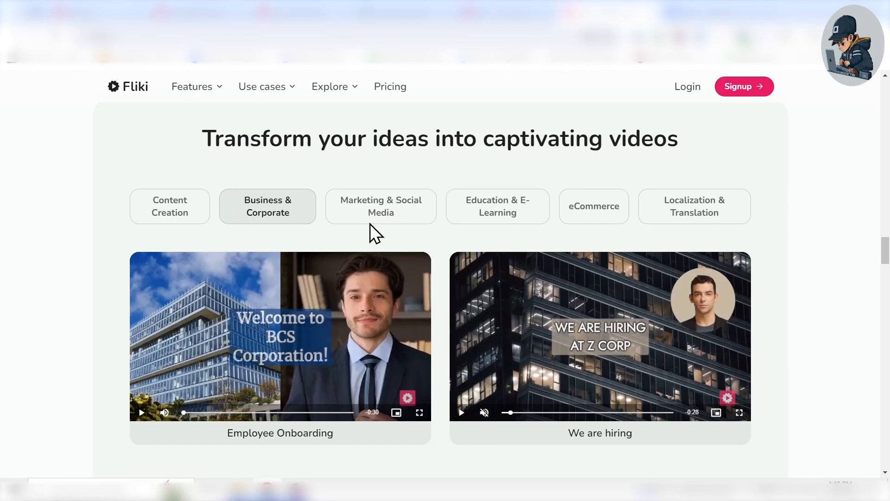
# Look through the sample videos for Marketing & Social Media, Education & E-Learning, and eCommerce
pyautogui.click(365, 208)
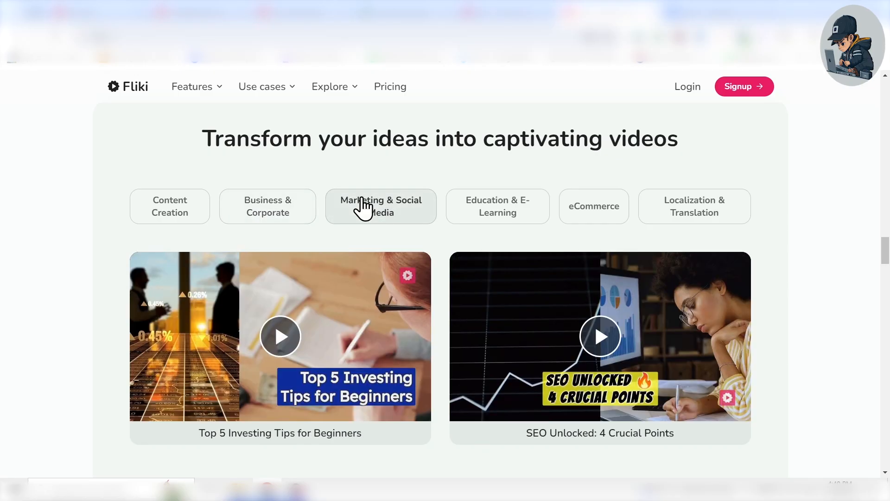
pyautogui.click(520, 219)
pyautogui.click(587, 210)
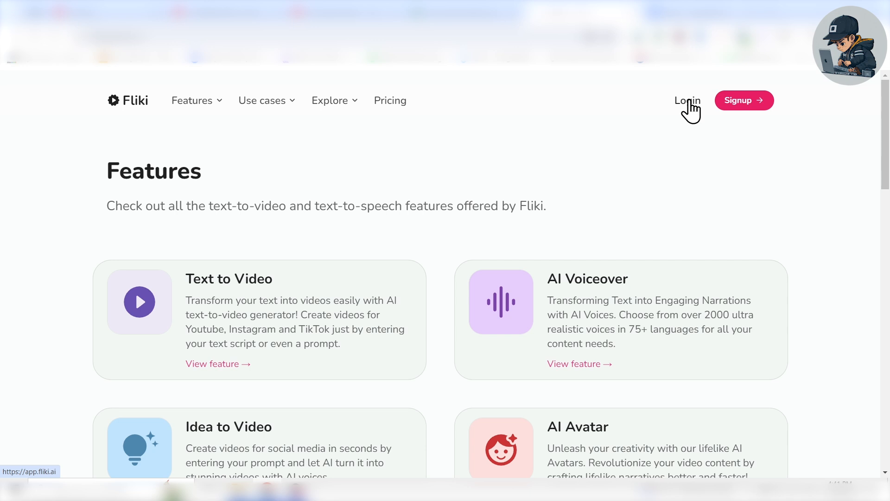
# Log in to the Fliki app and check the account's credit usage chart
pyautogui.click(690, 102)
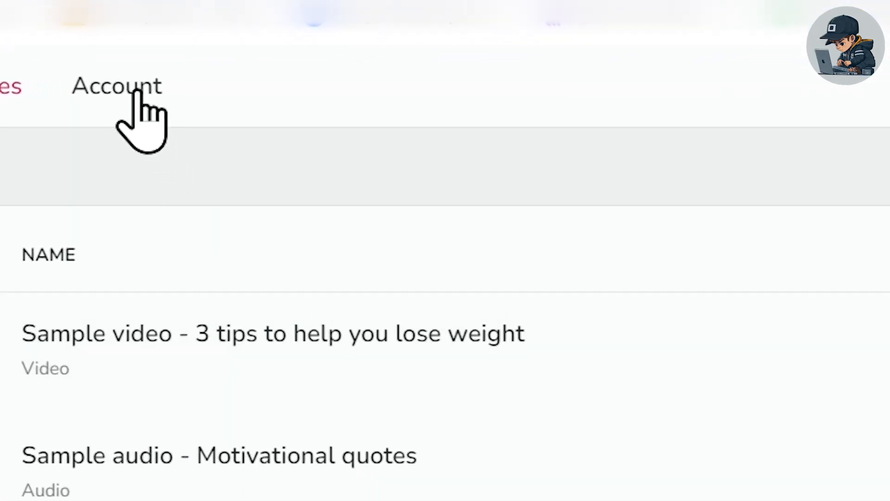
pyautogui.click(137, 91)
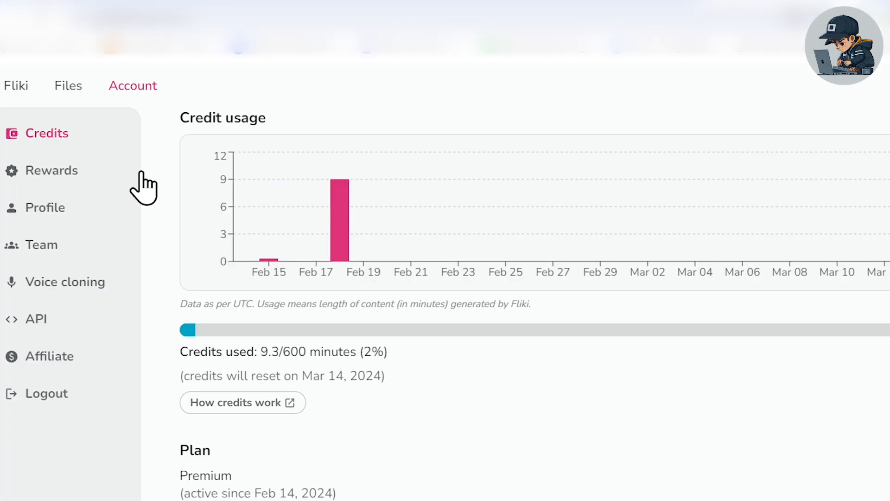
pyautogui.moveTo(346, 232)
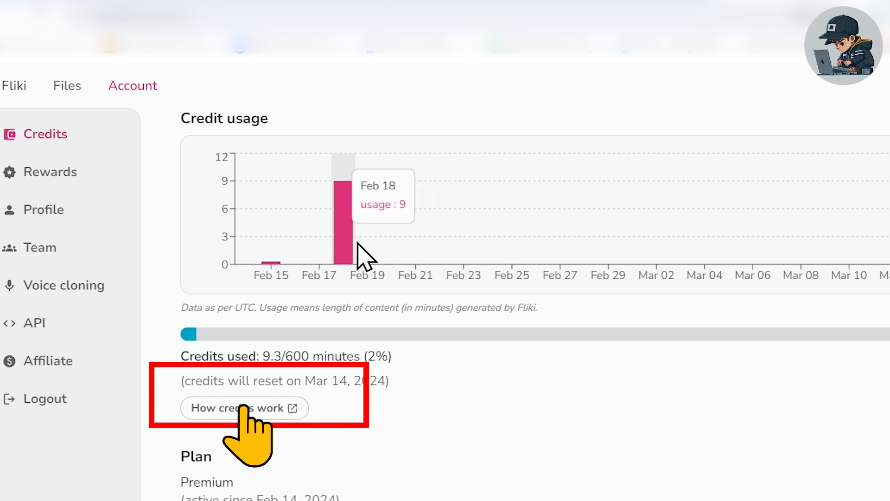
# Create an audio-only file named "Voice 1" in English with the United States dialect, starting with an idea
pyautogui.click(68, 89)
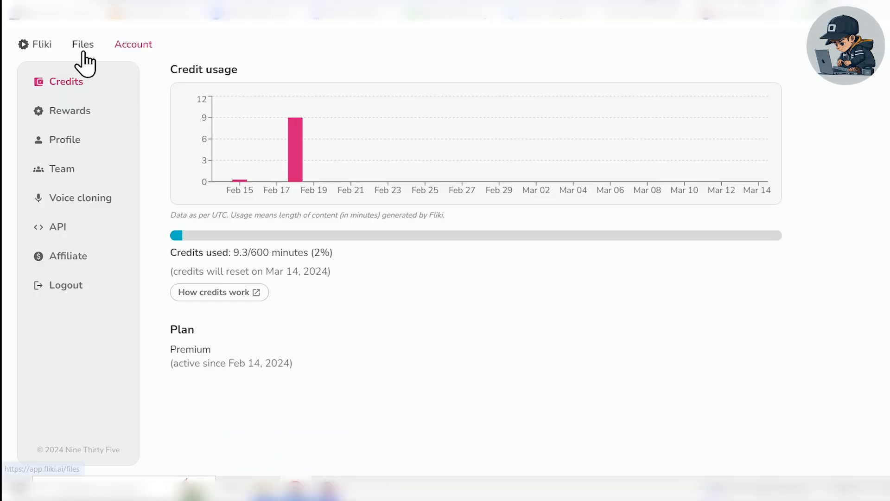
pyautogui.click(84, 55)
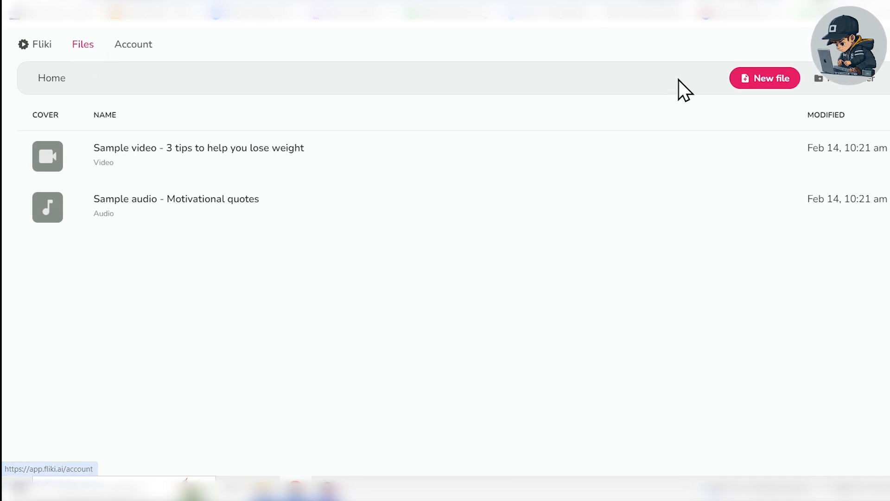
pyautogui.click(764, 83)
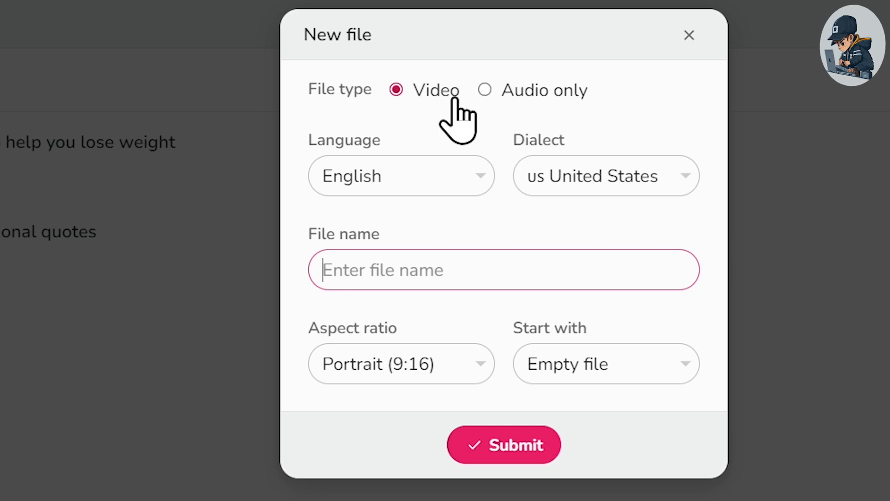
pyautogui.click(485, 90)
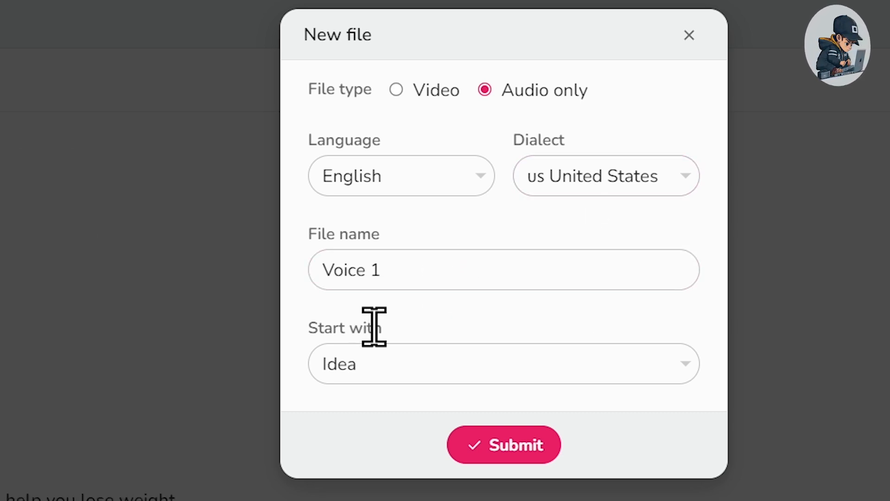
pyautogui.click(376, 357)
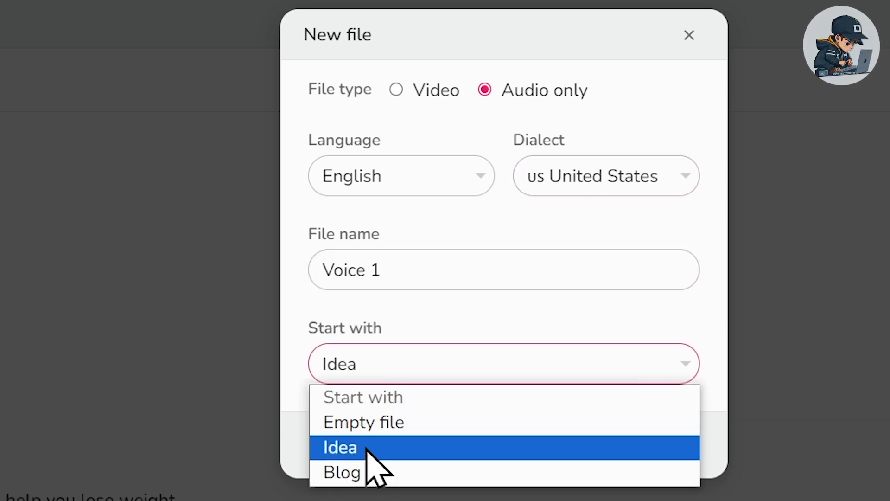
pyautogui.click(371, 447)
pyautogui.click(514, 444)
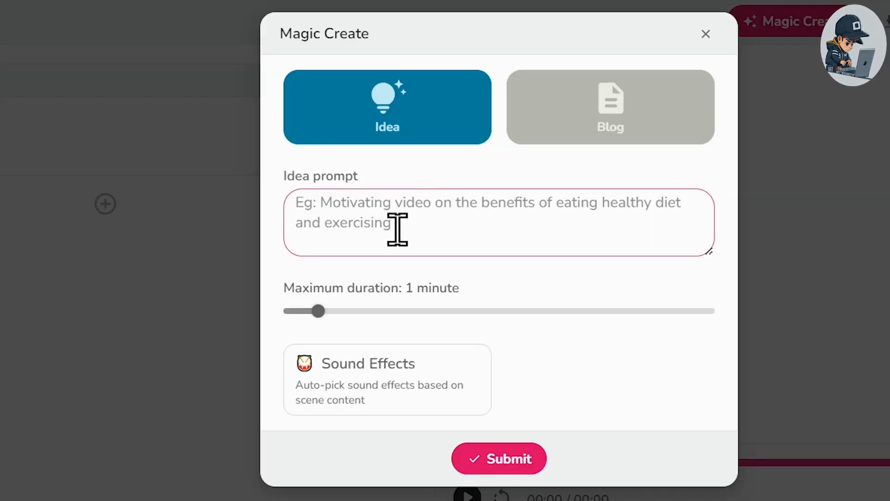
# Generate the audio from the idea prompt "How to stay happy" with a 1-minute maximum duration and auto-picked sound effects
pyautogui.click(584, 125)
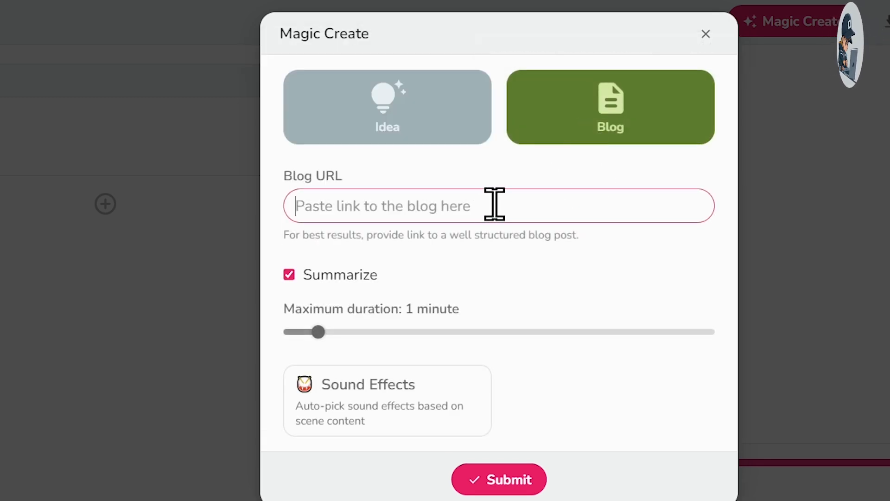
pyautogui.click(386, 126)
pyautogui.write('How to stay happy')
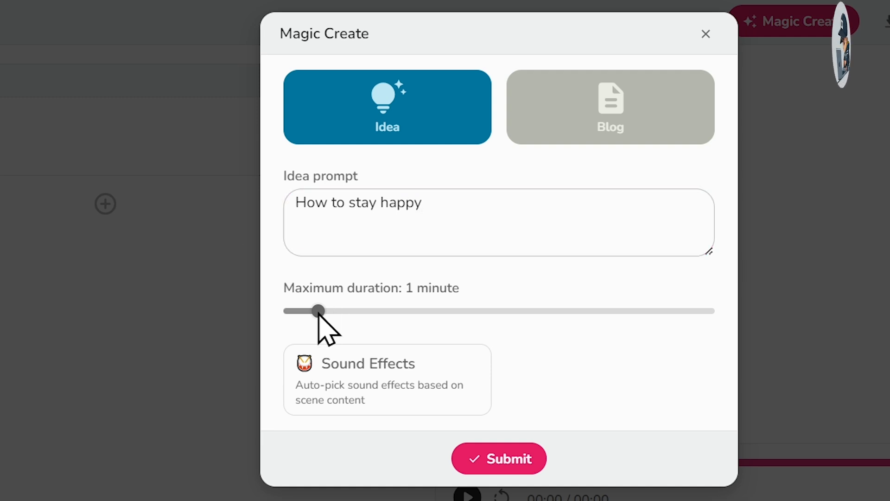
pyautogui.moveTo(318, 311)
pyautogui.mouseDown()
pyautogui.moveTo(405, 312)
pyautogui.moveTo(325, 312)
pyautogui.mouseUp()
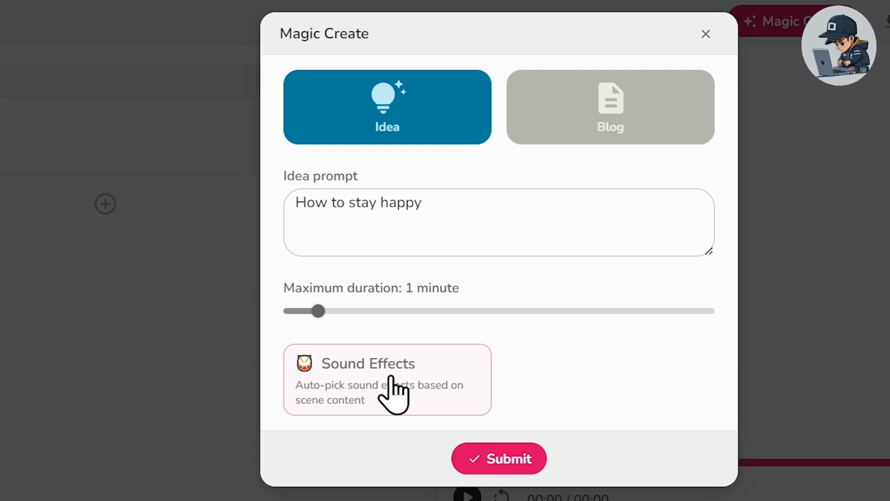
pyautogui.click(516, 466)
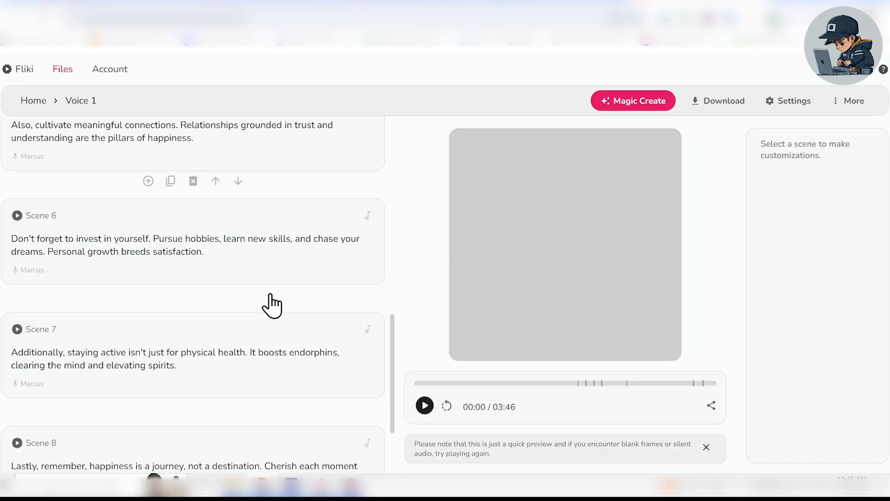
# Search stock music for "happy" and set the common scene's background audio to "The Road To Success - Light Mix"
pyautogui.scroll(1, 278, 306)
pyautogui.scroll(4, 262, 383)
pyautogui.scroll(5, 267, 385)
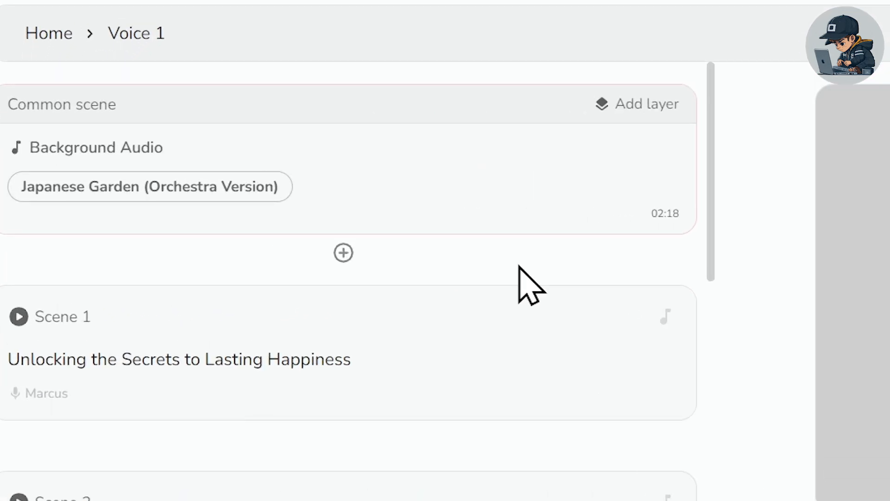
pyautogui.click(233, 190)
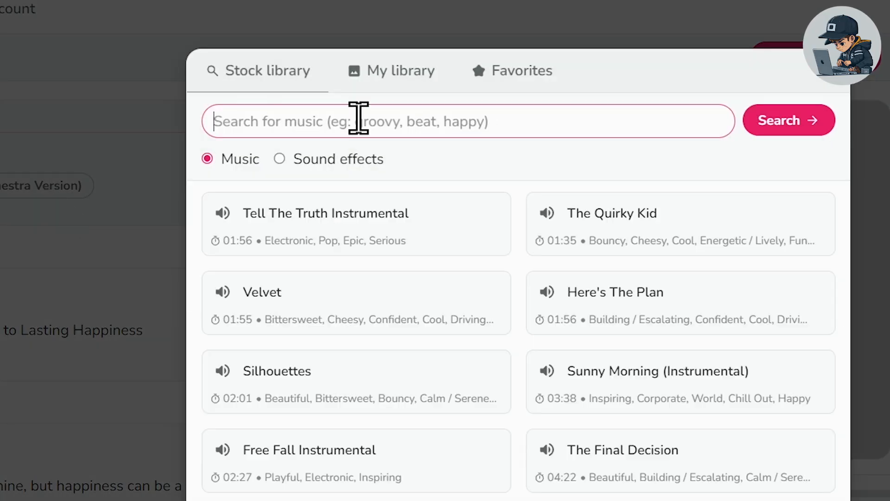
pyautogui.write('happy')
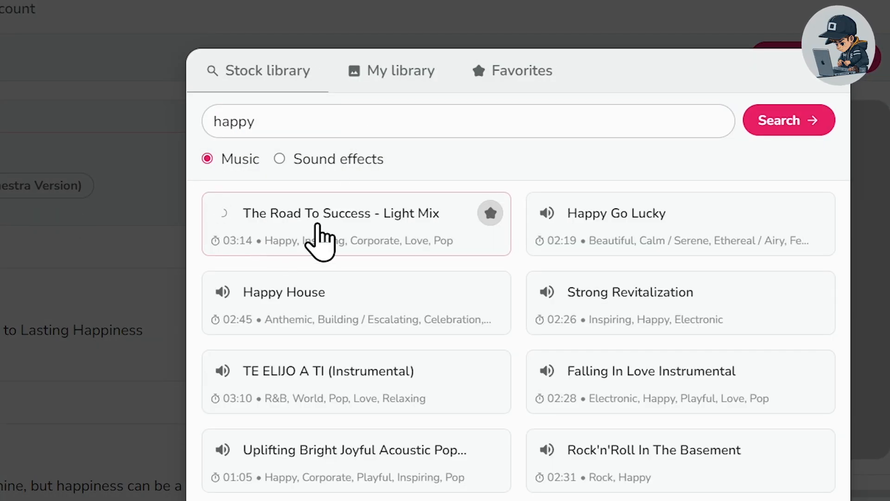
# Check the personal library's upload option for background audio, then close the media library
pyautogui.click(375, 85)
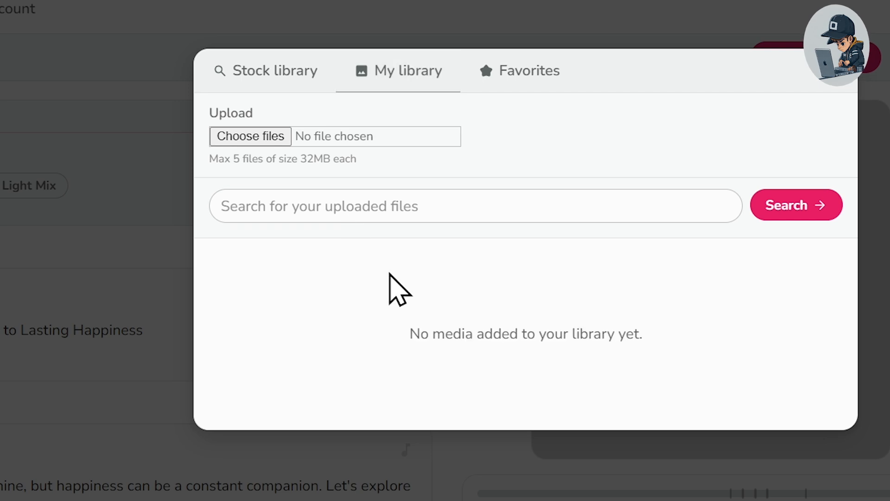
pyautogui.click(281, 138)
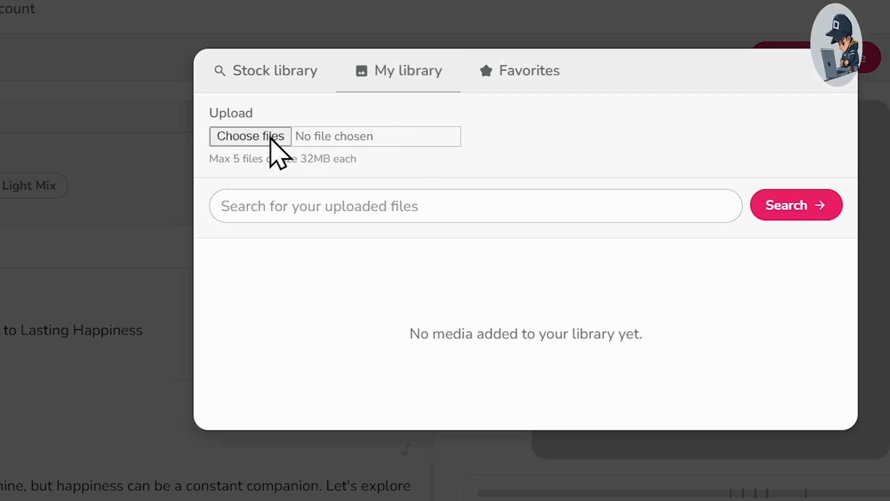
pyautogui.click(825, 84)
# Open the voice selection for Scene 1's voiceover and look through the available voices
pyautogui.scroll(-2, 196, 231)
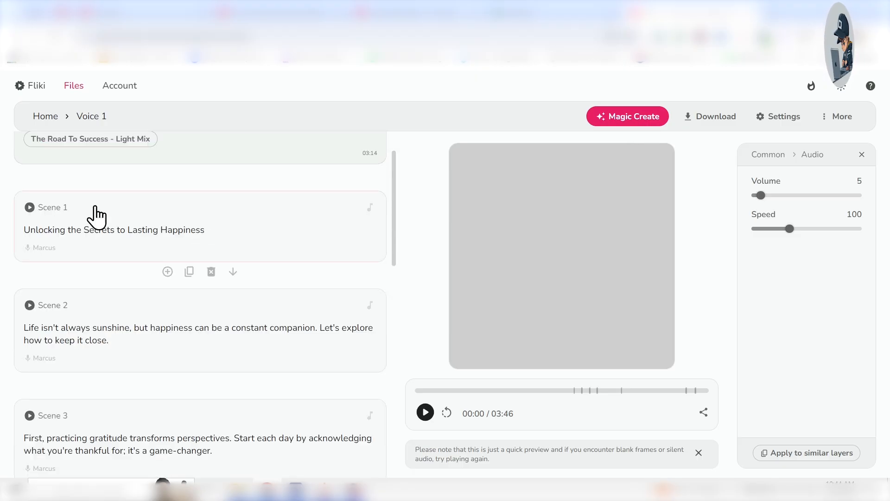
pyautogui.click(94, 204)
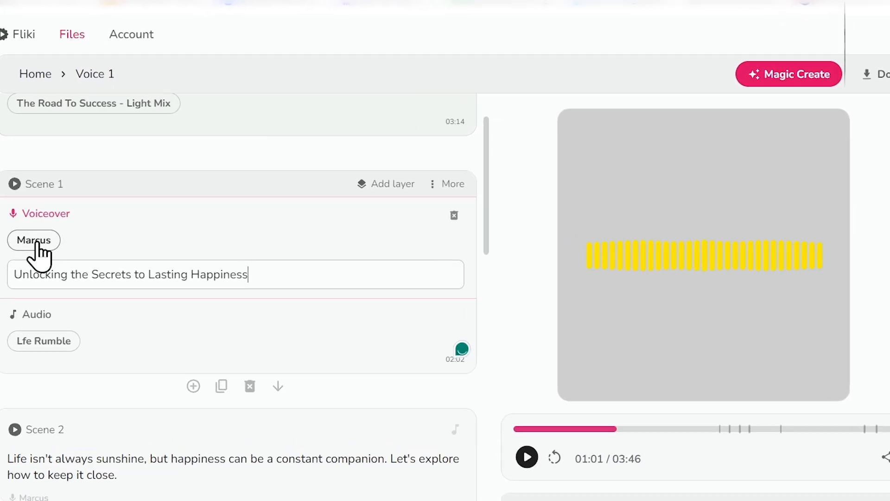
pyautogui.click(32, 244)
pyautogui.scroll(-8, 384, 279)
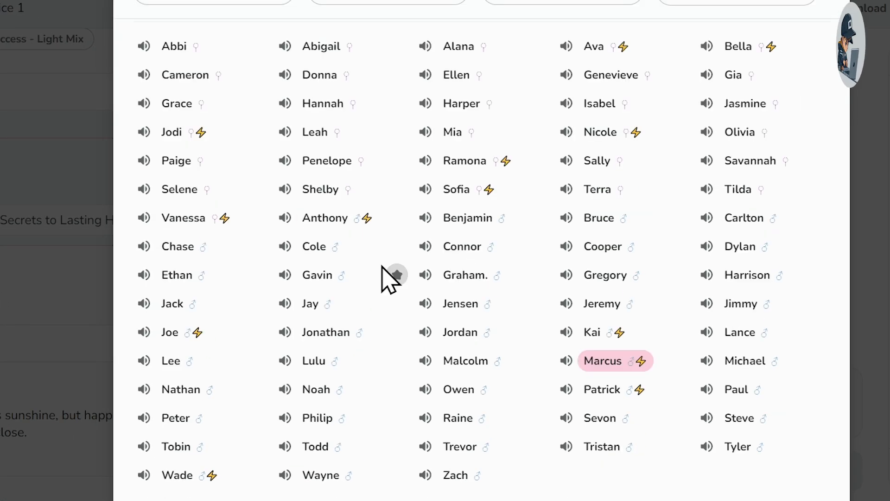
pyautogui.scroll(-4, 378, 274)
pyautogui.scroll(12, 371, 275)
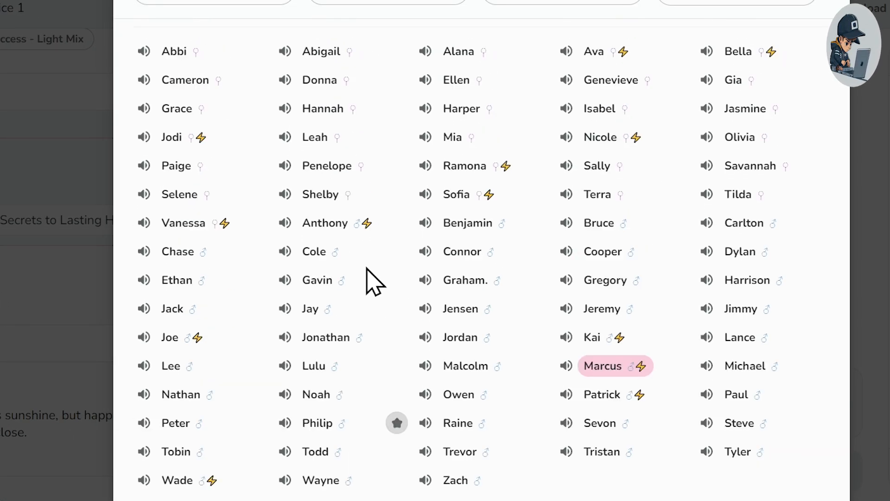
# Examine the language, dialect and voice style choices offered for the Scene 1 voiceover
pyautogui.click(164, 86)
pyautogui.scroll(-8, 204, 204)
pyautogui.scroll(8, 209, 218)
pyautogui.scroll(5, 209, 185)
pyautogui.click(311, 47)
pyautogui.click(695, 85)
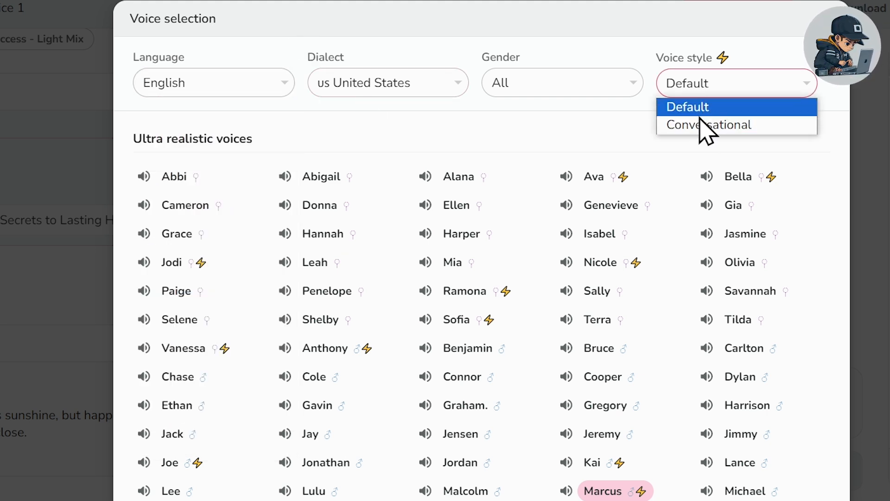
pyautogui.click(509, 131)
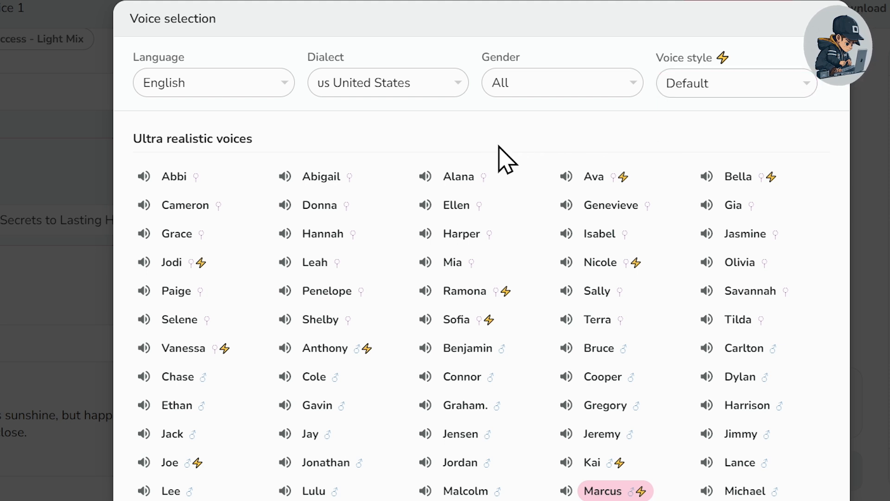
# Filter the voices to Female, choose the Ava voice and apply it to all the voiceovers
pyautogui.click(539, 89)
pyautogui.click(541, 144)
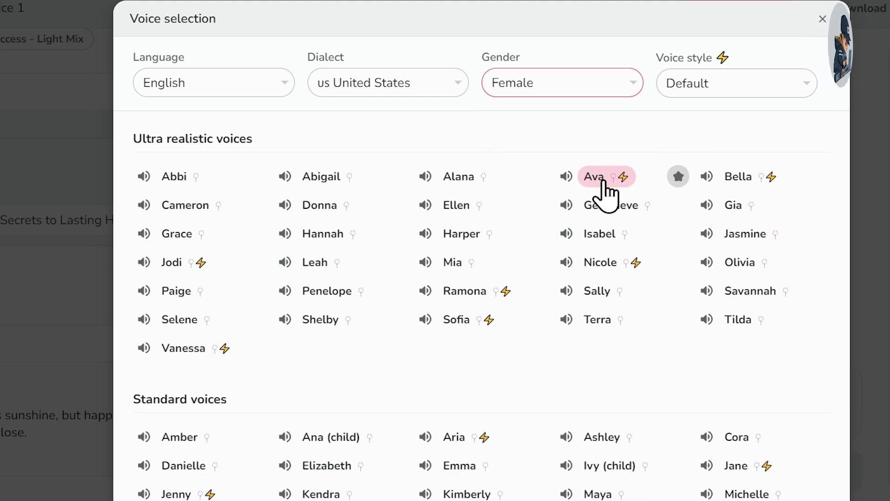
pyautogui.scroll(-5, 373, 390)
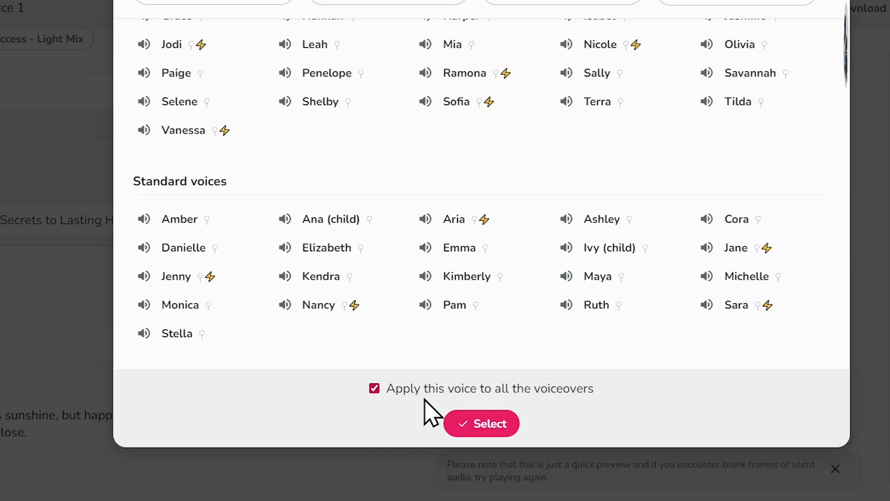
pyautogui.click(479, 422)
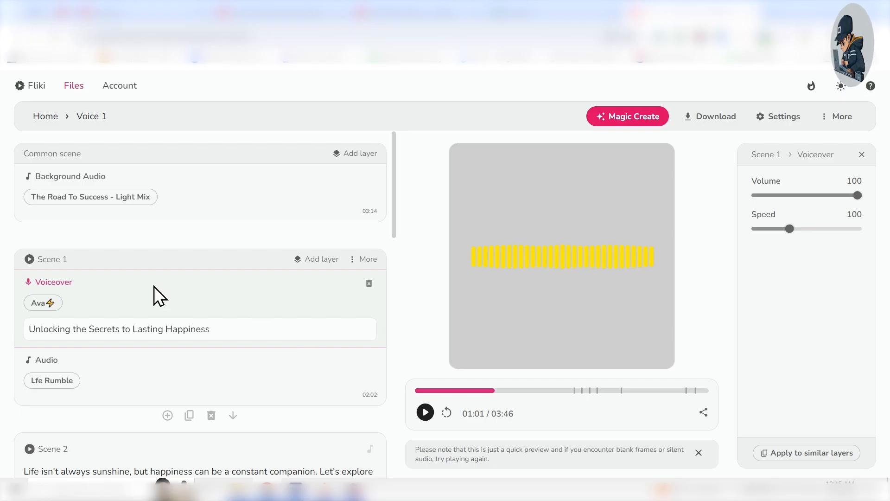
# Review the scenes down to Scene 8 and examine the volume and speed controls of its voiceover
pyautogui.scroll(-3, 154, 285)
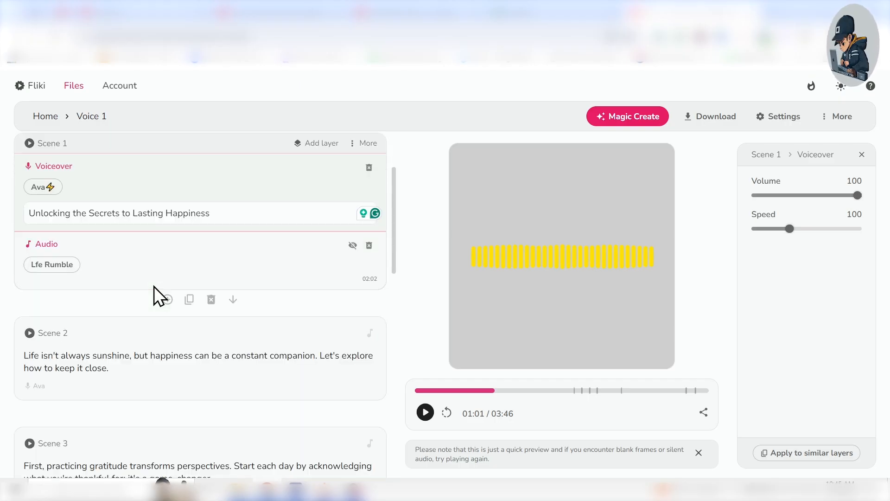
pyautogui.scroll(-2, 134, 297)
pyautogui.scroll(3, 132, 297)
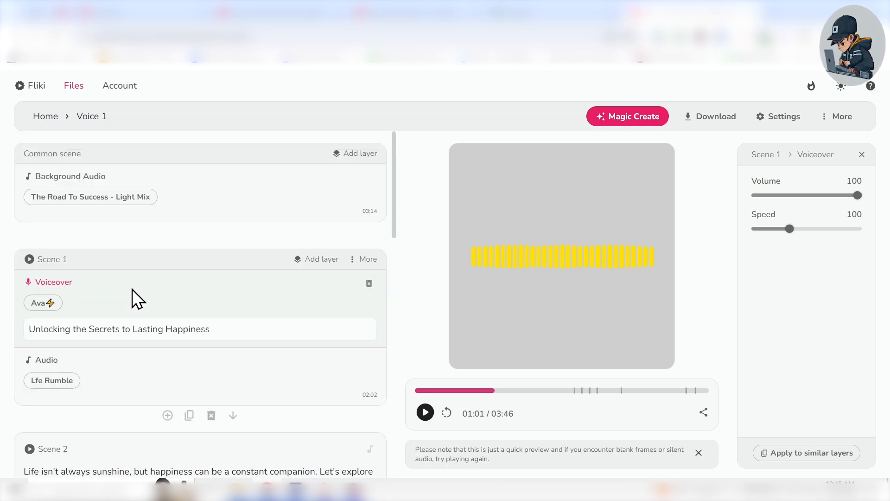
pyautogui.scroll(-10, 211, 252)
pyautogui.scroll(-1, 219, 290)
pyautogui.scroll(-4, 220, 290)
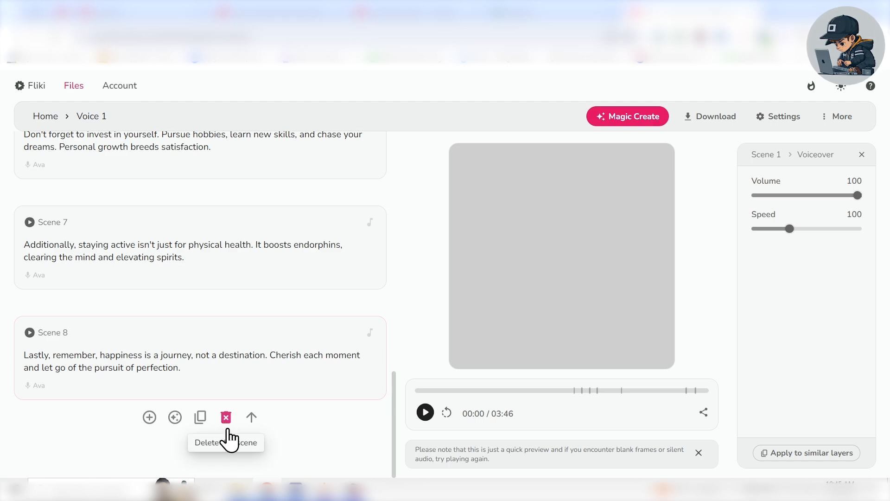
pyautogui.click(106, 331)
pyautogui.click(106, 350)
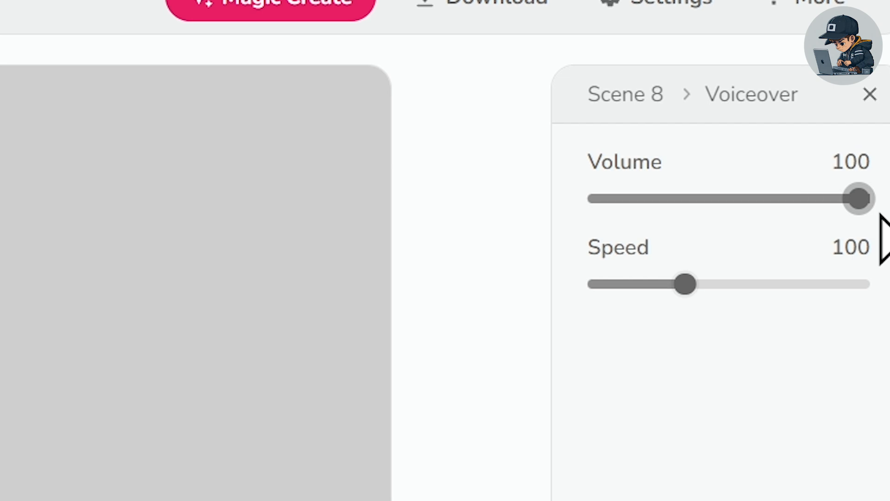
pyautogui.moveTo(710, 280); pyautogui.dragTo(687, 293)
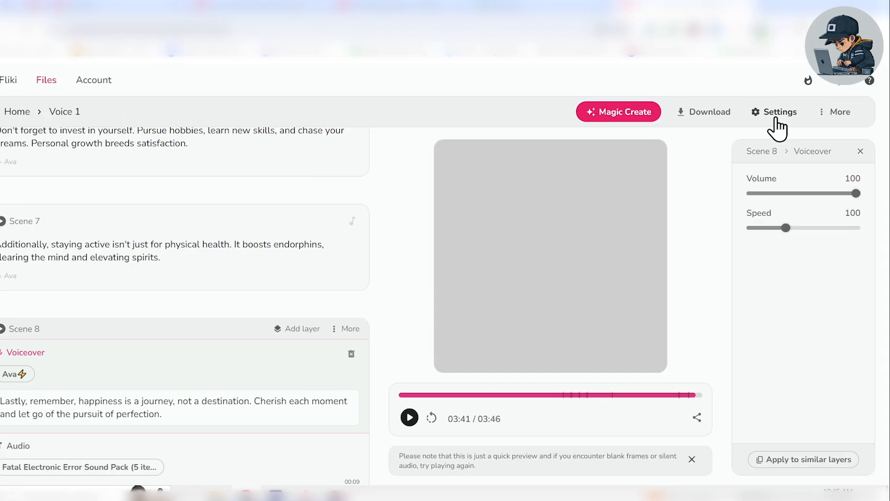
# Save the file settings as audio only with a gap of 0.5 seconds between the scenes
pyautogui.click(777, 116)
pyautogui.click(362, 216)
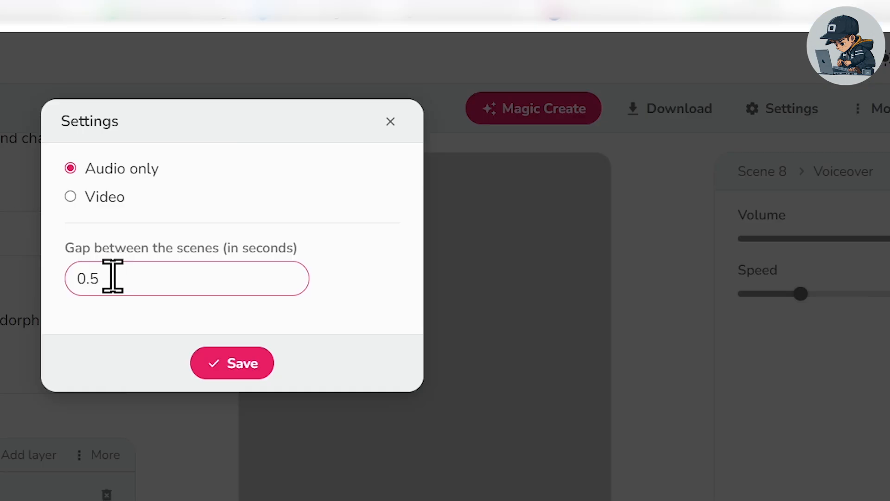
pyautogui.doubleClick(112, 277)
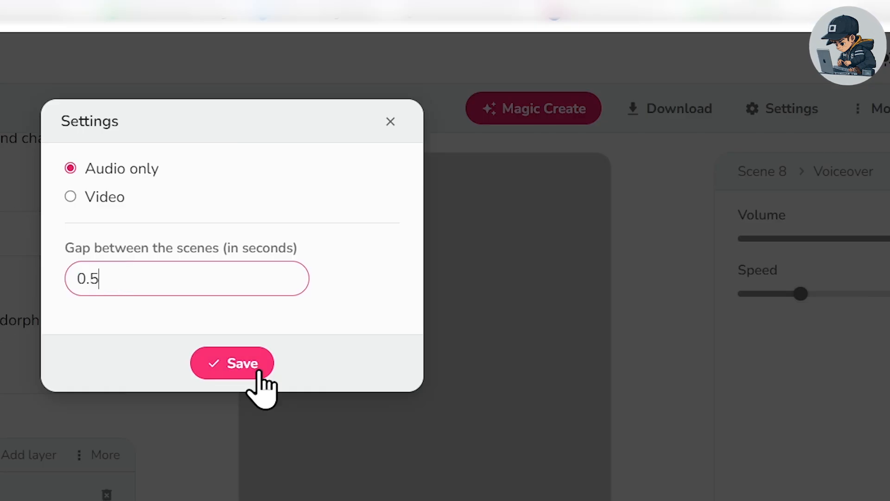
pyautogui.click(259, 371)
# Open the download dialog and play back the exported audio file
pyautogui.scroll(10, 224, 303)
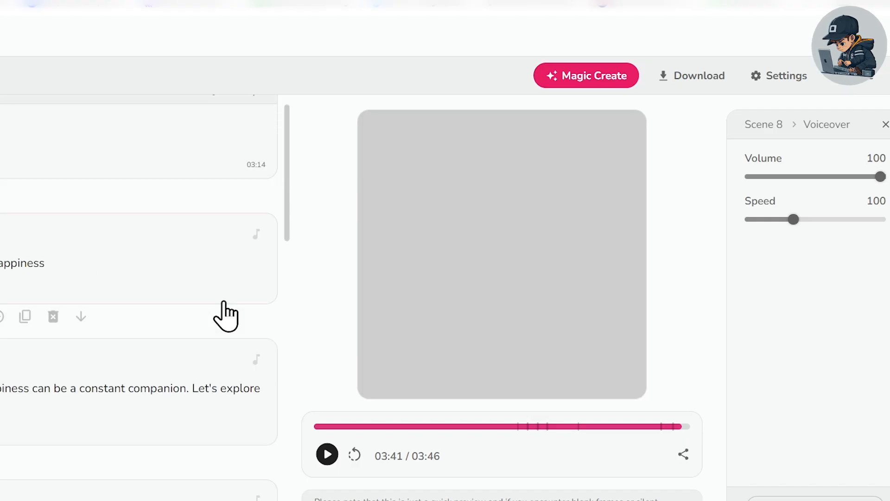
pyautogui.scroll(1, 226, 315)
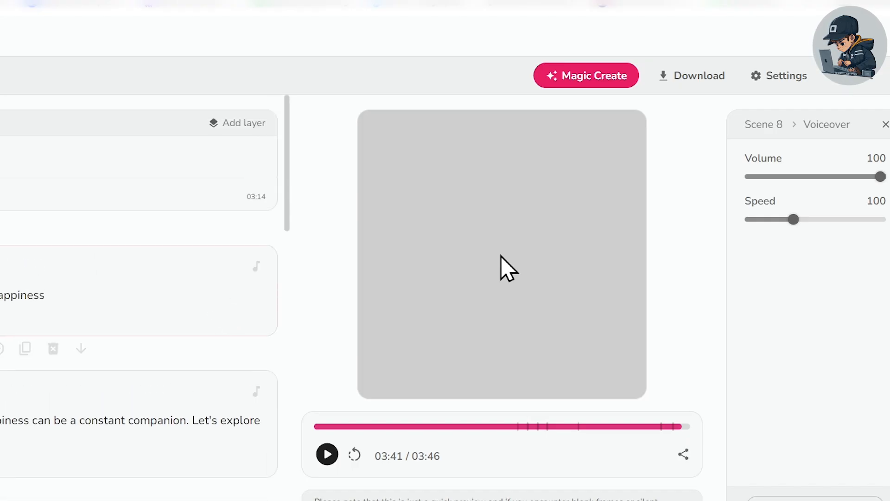
pyautogui.click(691, 77)
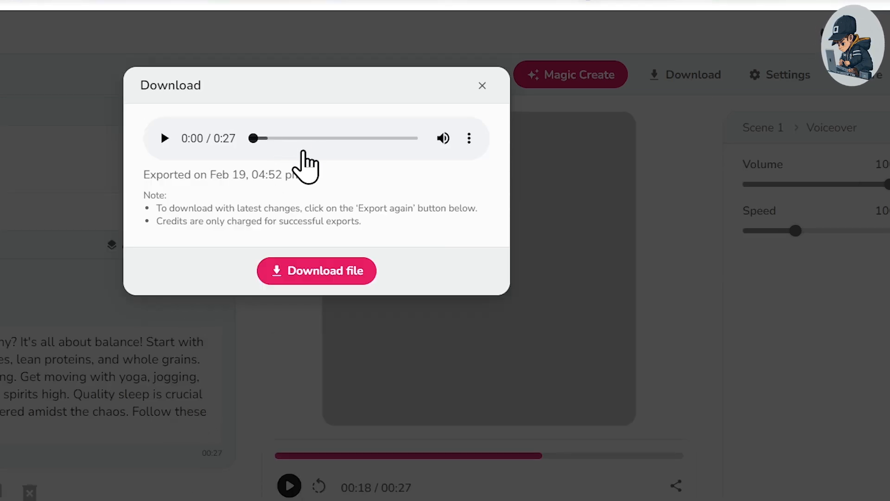
pyautogui.click(164, 138)
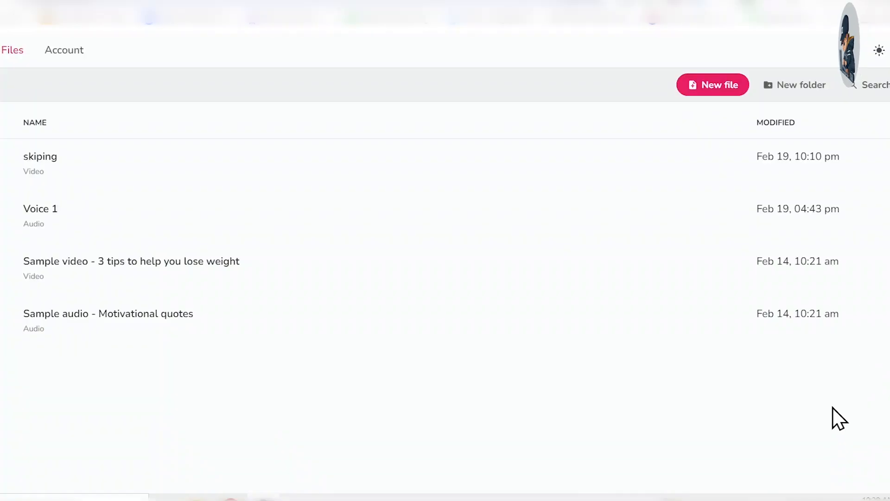
# Create a new US English video file named "Plank everyday" in Landscape (16:9), starting with an idea
pyautogui.click(703, 91)
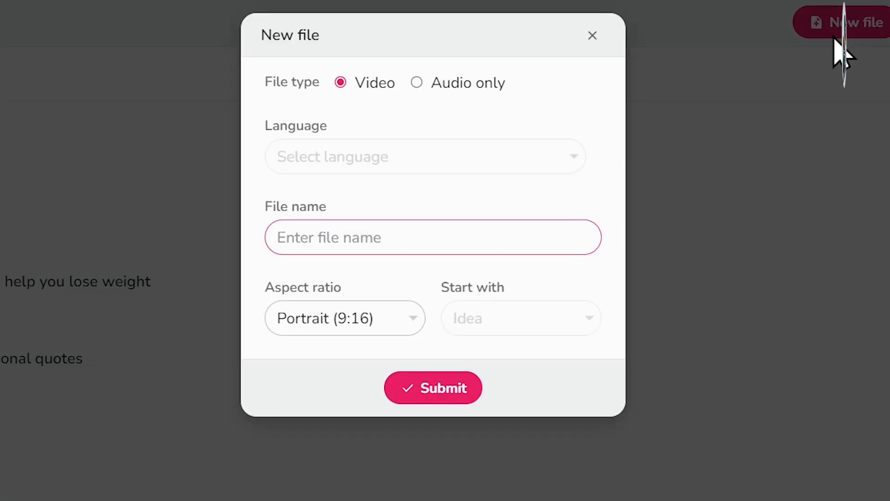
pyautogui.click(323, 235)
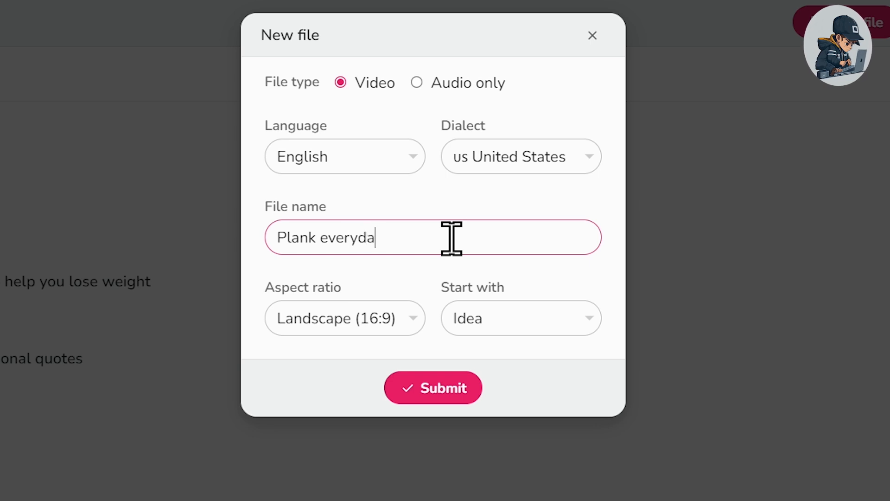
pyautogui.click(388, 284)
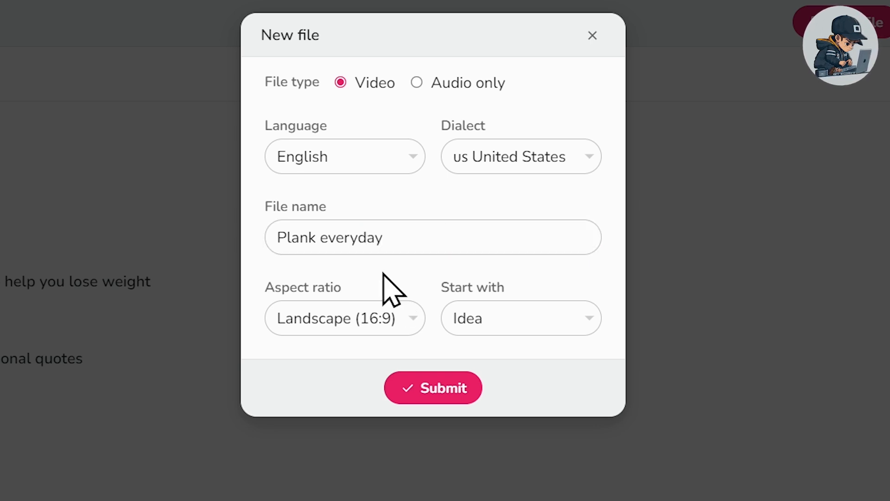
pyautogui.click(384, 324)
pyautogui.click(433, 395)
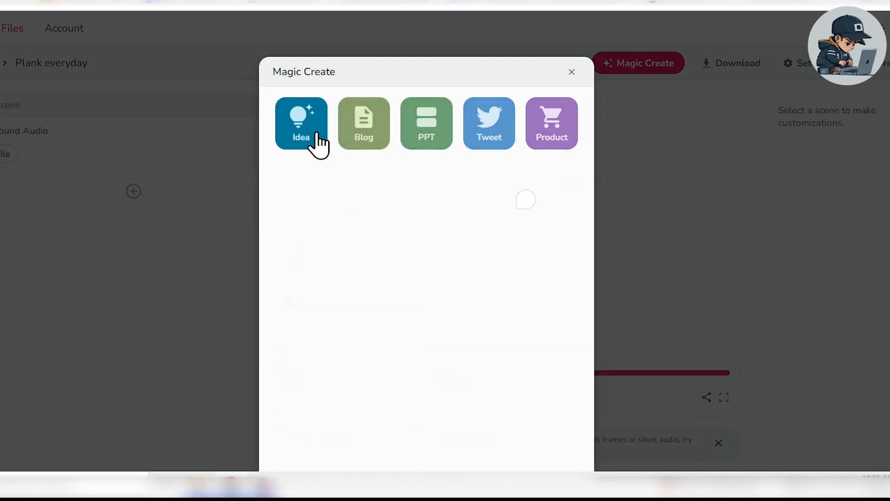
# Enter the idea prompt "What will happen if you plank every day for 1 minute" and set the maximum duration to 2 minutes
pyautogui.click(318, 135)
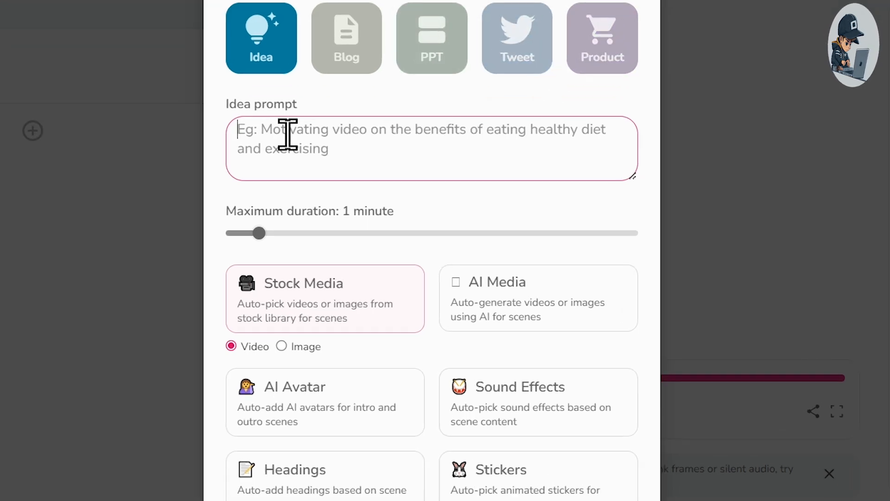
pyautogui.write('What will happen if you plank every day for 1 minute')
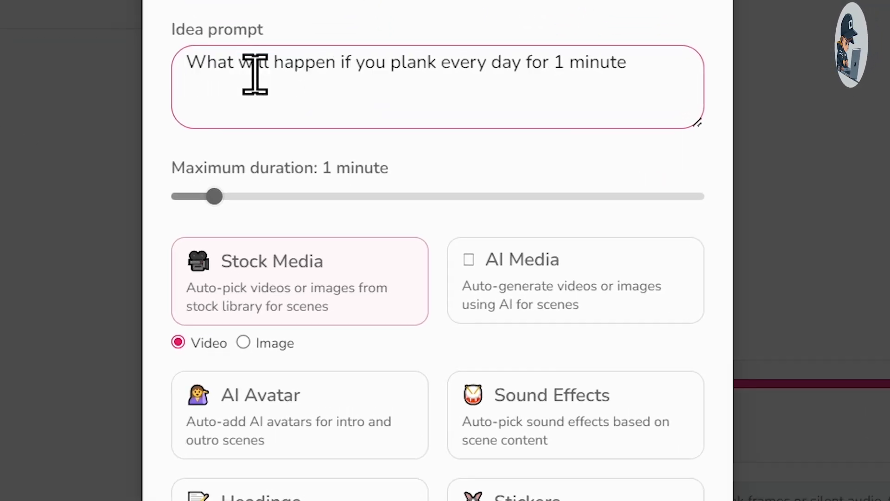
pyautogui.press('BackSpace')
pyautogui.moveTo(218, 197); pyautogui.dragTo(232, 200)
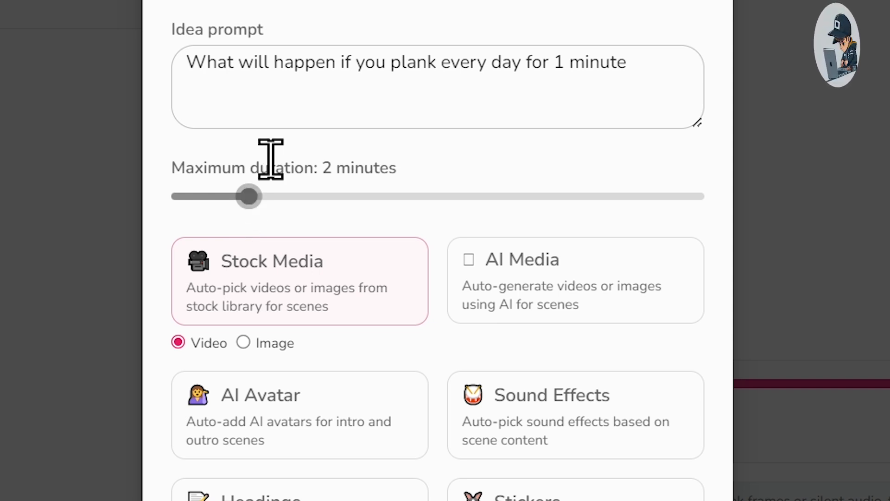
# Try AI Media as the source for the scenes, then switch back to Stock Media
pyautogui.scroll(-3, 270, 159)
pyautogui.click(308, 166)
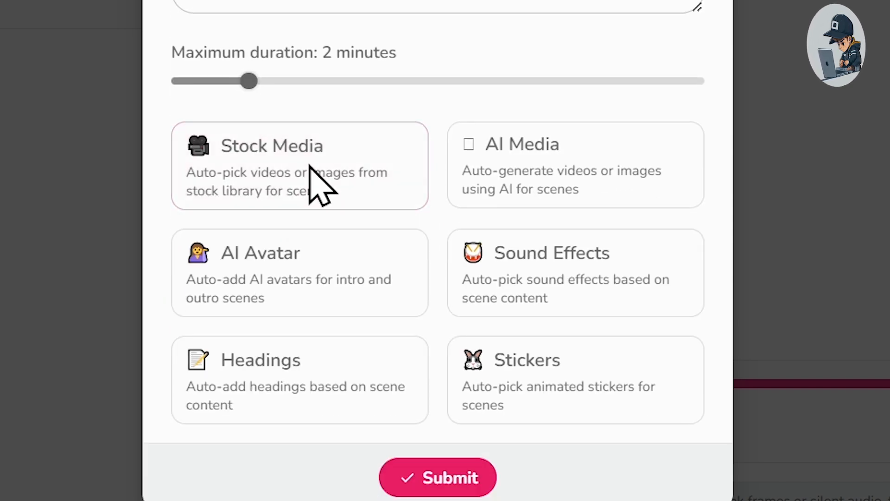
pyautogui.scroll(-1, 417, 176)
pyautogui.click(550, 112)
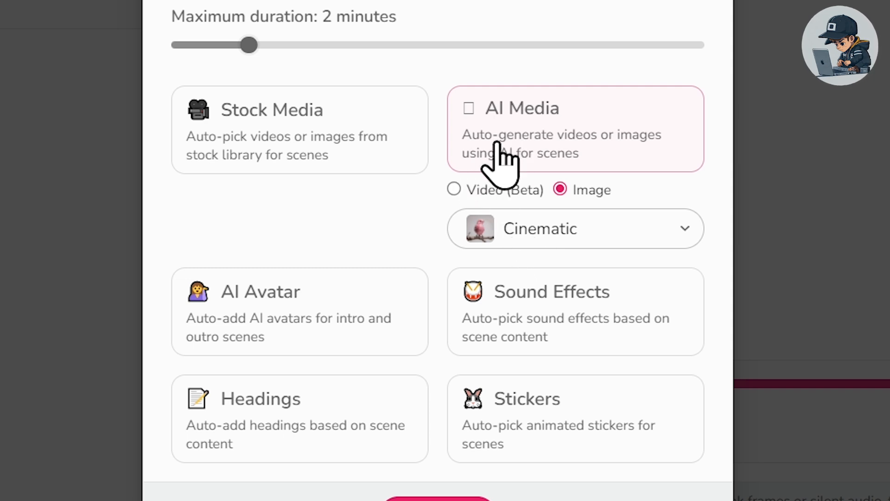
pyautogui.click(288, 159)
# Add AI Avatar, Headings and Stickers to the video options and generate the video
pyautogui.scroll(-1, 302, 155)
pyautogui.click(296, 246)
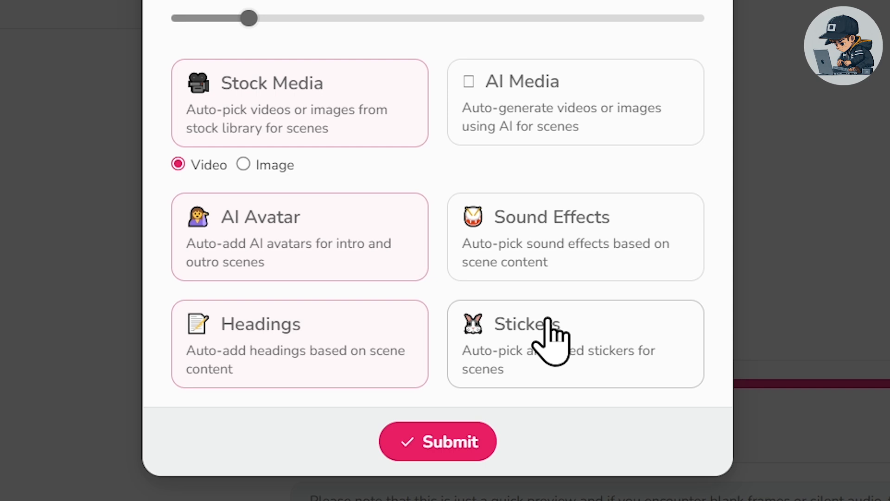
pyautogui.click(575, 330)
pyautogui.scroll(-1, 533, 385)
pyautogui.click(452, 427)
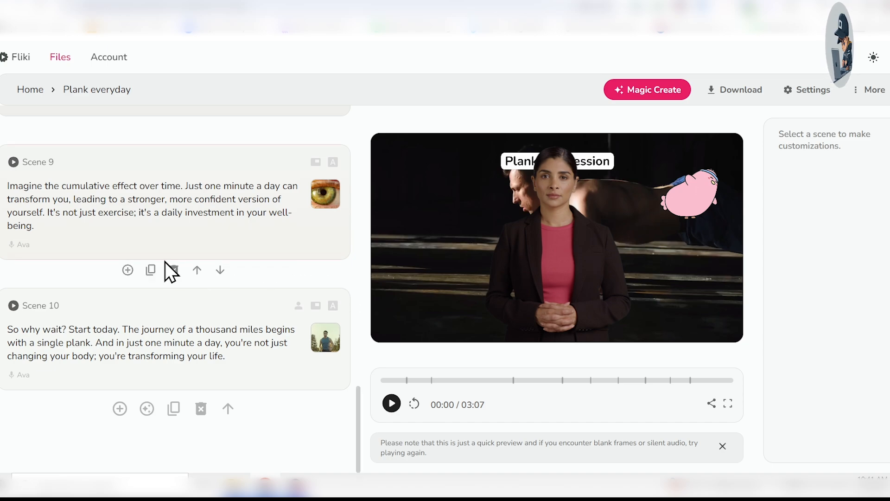
# Look over the generated scenes and set the common scene's background audio volume to 5
pyautogui.scroll(20, 158, 278)
pyautogui.scroll(-15, 153, 291)
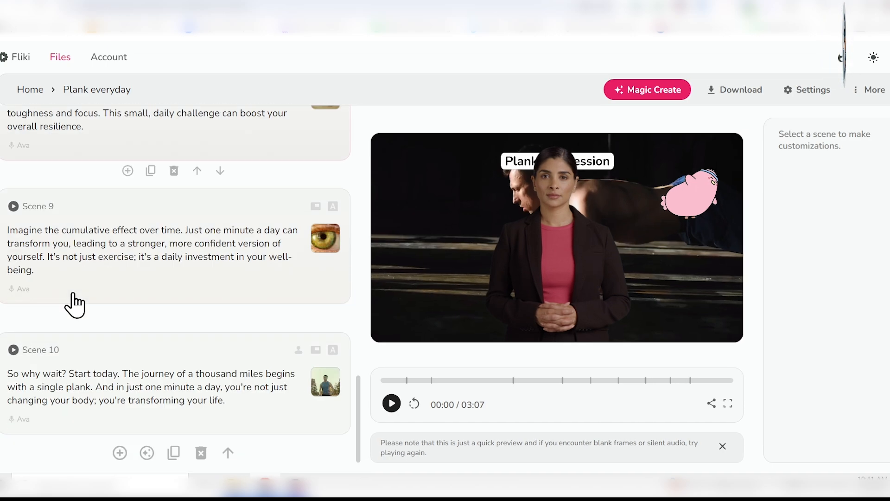
pyautogui.scroll(20, 71, 300)
pyautogui.click(180, 171)
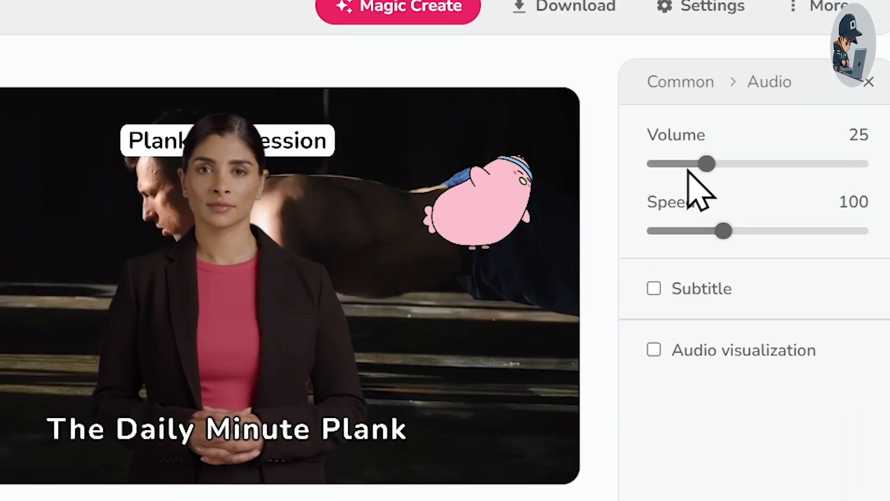
pyautogui.moveTo(688, 171); pyautogui.dragTo(661, 161)
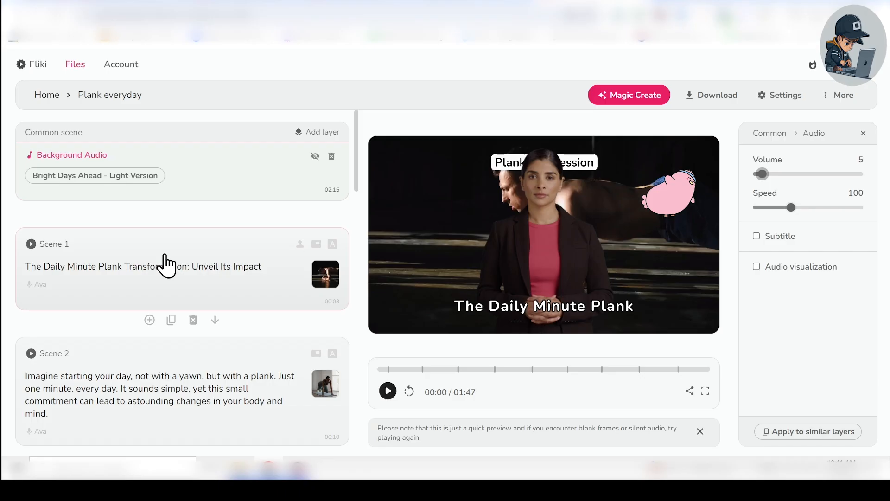
# Open Scene 1 and examine its voiceover, layout, picture-in-picture, text and avatar layers
pyautogui.click(165, 264)
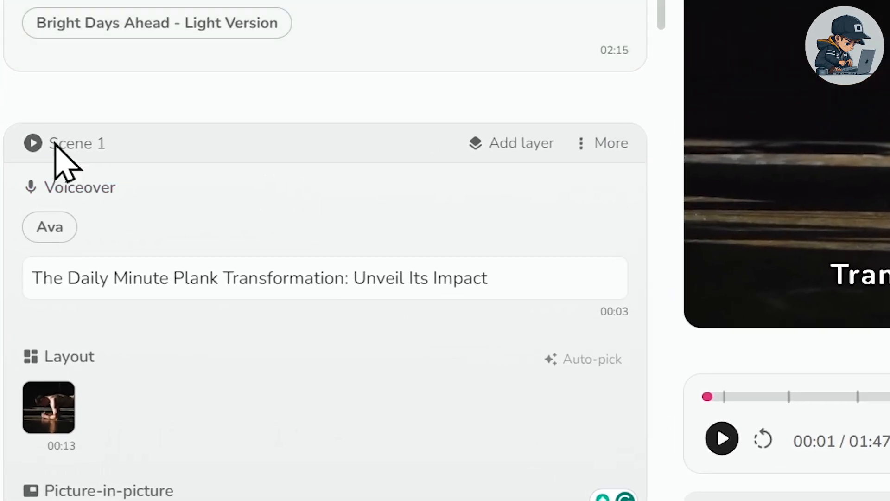
pyautogui.moveTo(41, 238); pyautogui.dragTo(67, 241)
pyautogui.moveTo(106, 149); pyautogui.dragTo(124, 182)
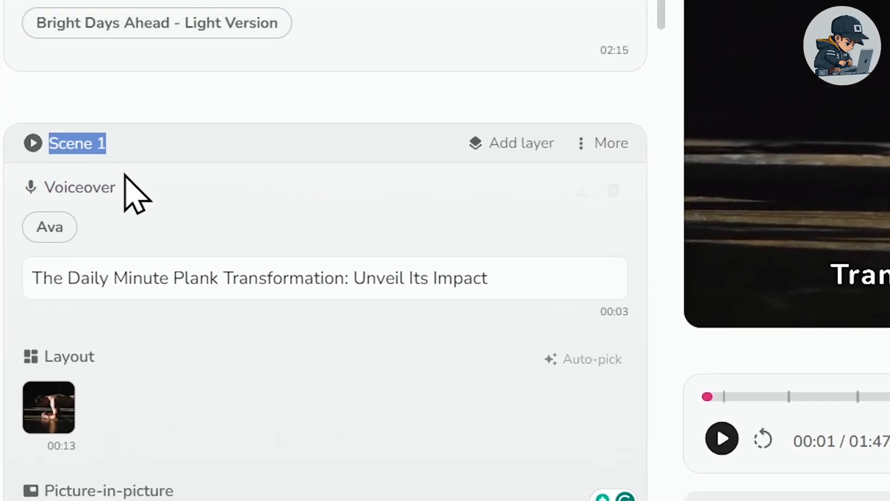
pyautogui.scroll(-5, 96, 184)
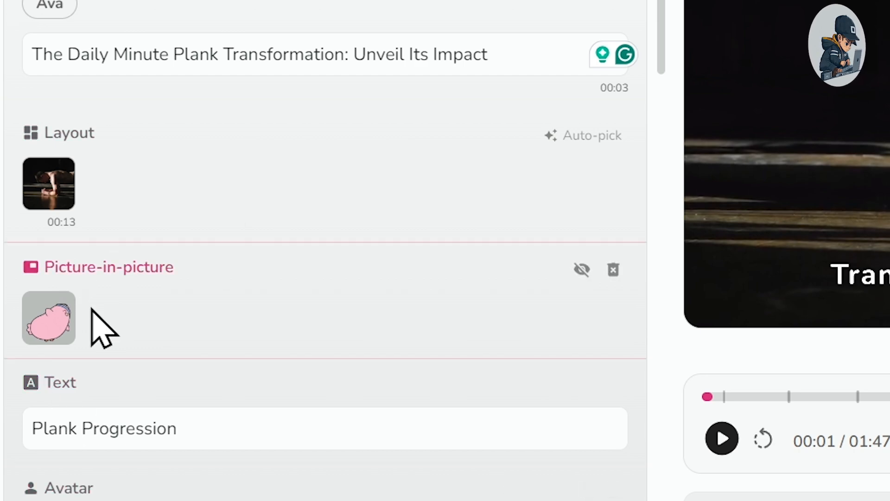
pyautogui.scroll(-3, 109, 302)
# Replace Scene 1's avatar with the stock avatar Amy wearing a black shirt
pyautogui.click(50, 426)
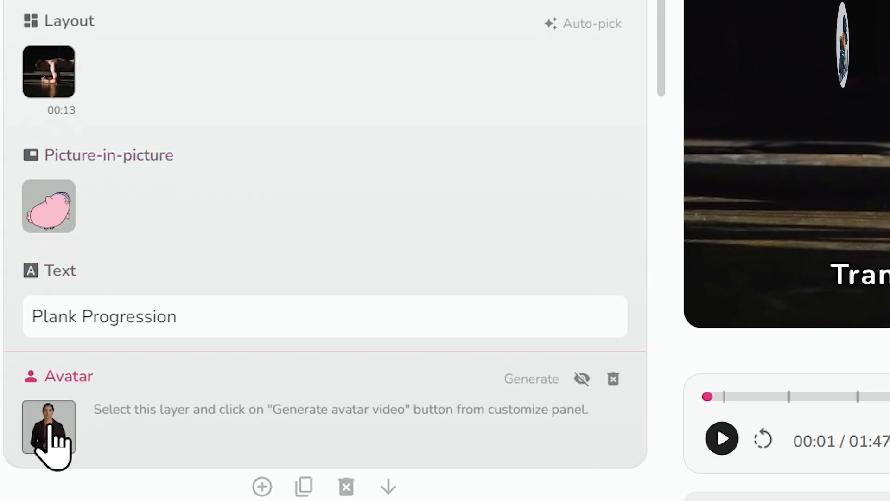
pyautogui.click(49, 426)
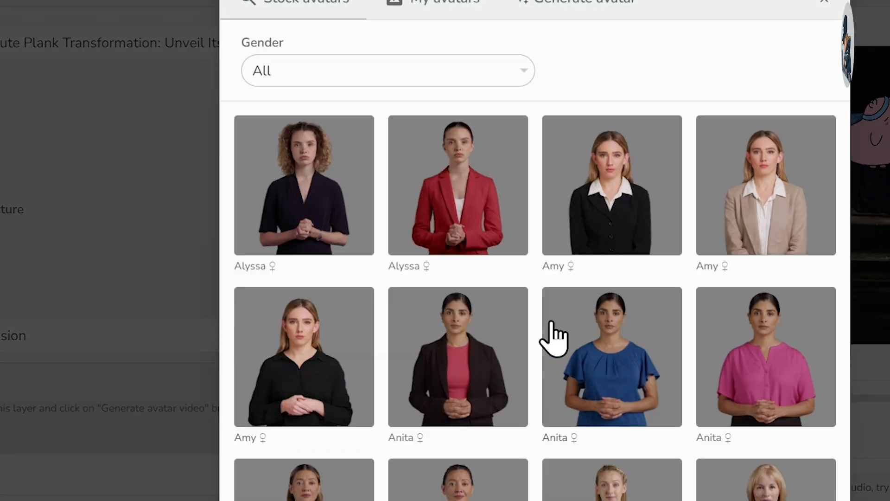
pyautogui.scroll(-2, 329, 357)
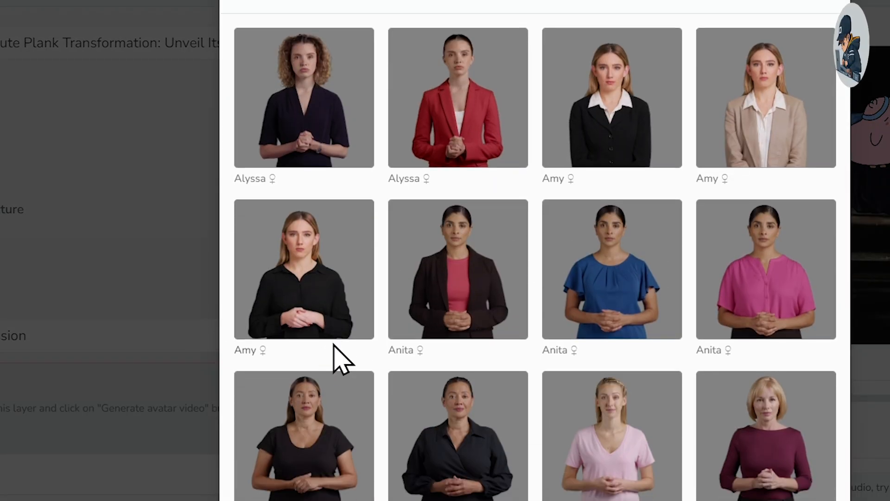
pyautogui.click(323, 259)
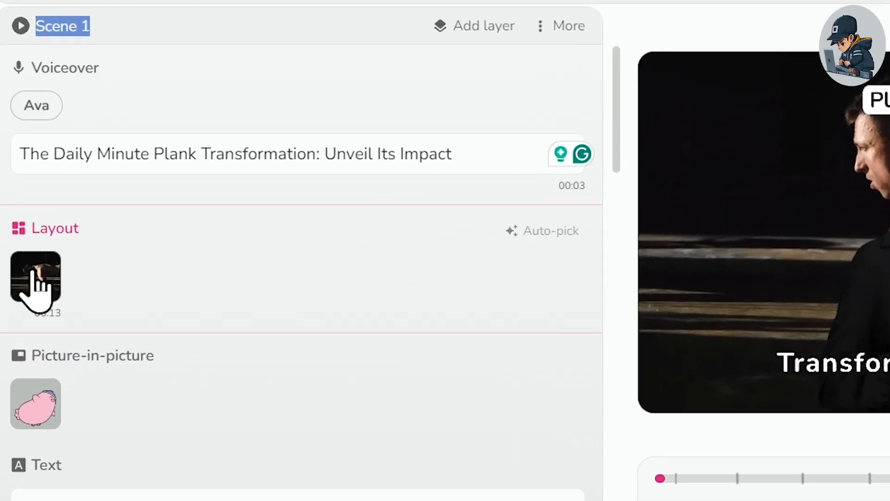
# Search the stock videos for "plank" and choose the silhouette of an athletic man in a plank pose for Scene 1's layout
pyautogui.click(38, 281)
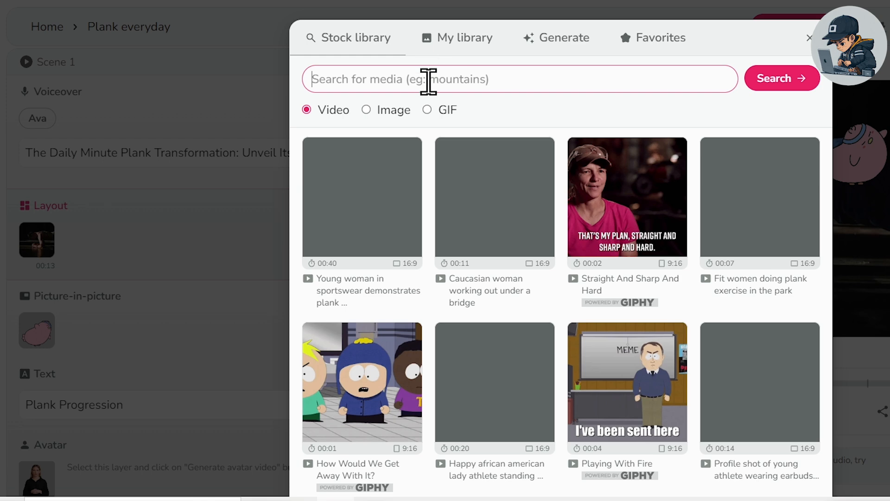
pyautogui.click(429, 81)
pyautogui.write('plank')
pyautogui.press('Return')
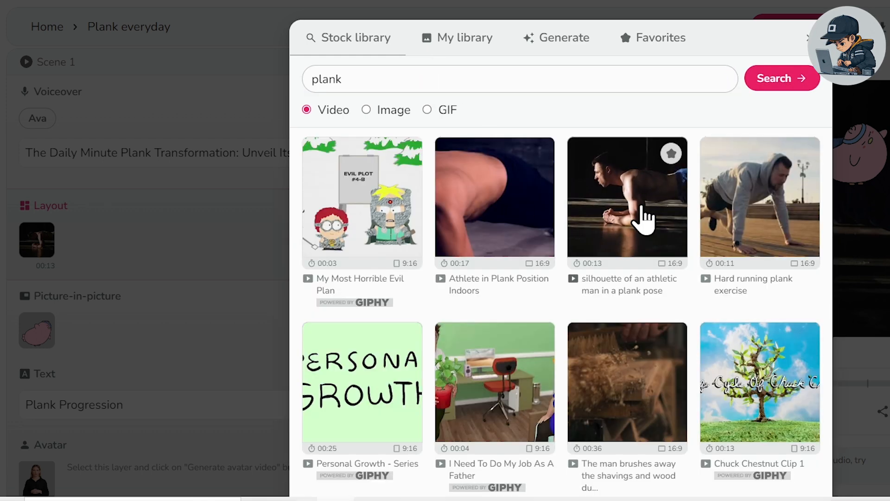
pyautogui.click(646, 218)
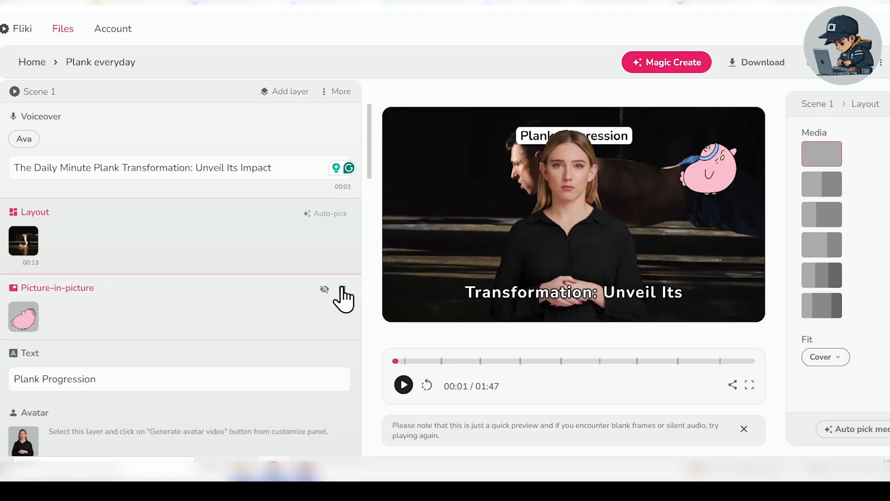
# Open Scene 1's voiceover settings, switch its subtitles off and back on, and browse the subtitle fonts
pyautogui.scroll(-1, 342, 288)
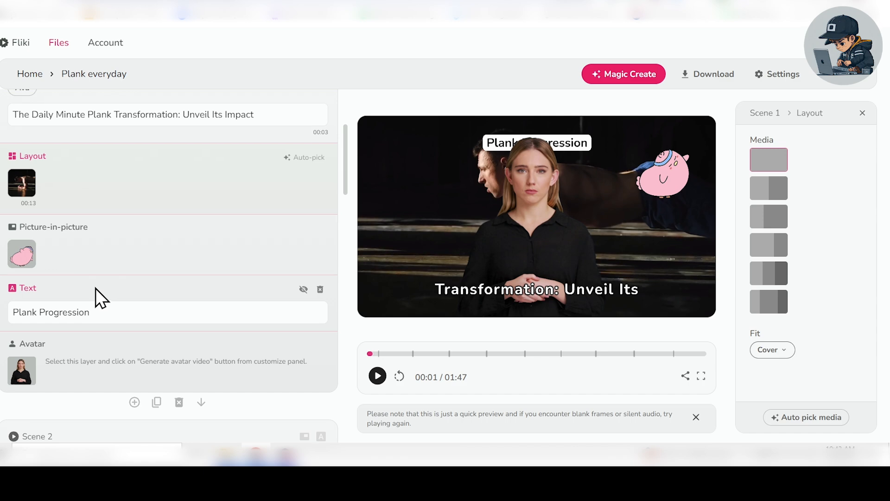
pyautogui.scroll(2, 95, 288)
pyautogui.click(80, 232)
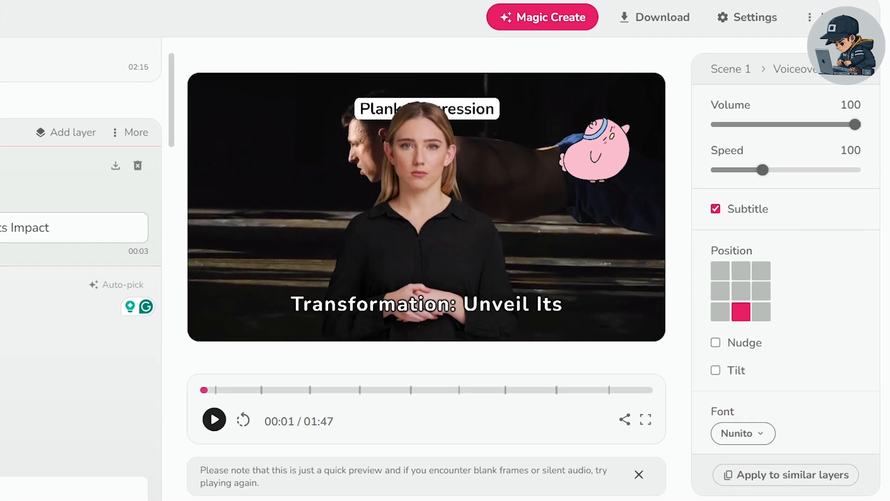
pyautogui.scroll(-2, 750, 165)
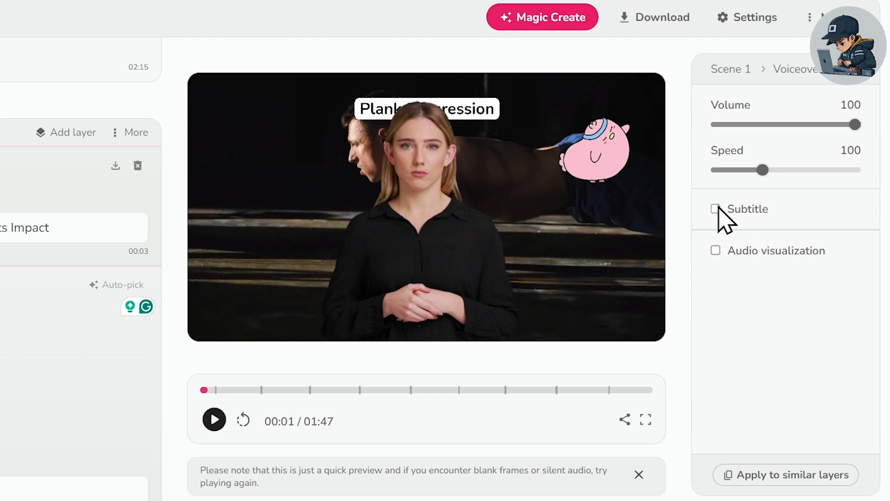
pyautogui.click(715, 209)
pyautogui.scroll(-3, 719, 288)
pyautogui.click(742, 277)
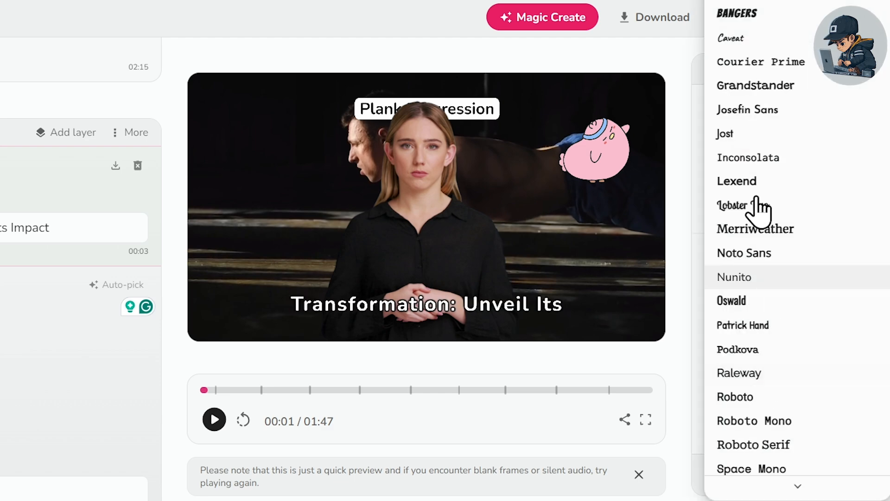
pyautogui.scroll(-6, 733, 251)
pyautogui.click(697, 260)
# Give Scene 1's subtitles the Roboto font, Phrase display and a green background colour
pyautogui.scroll(-3, 733, 259)
pyautogui.click(744, 225)
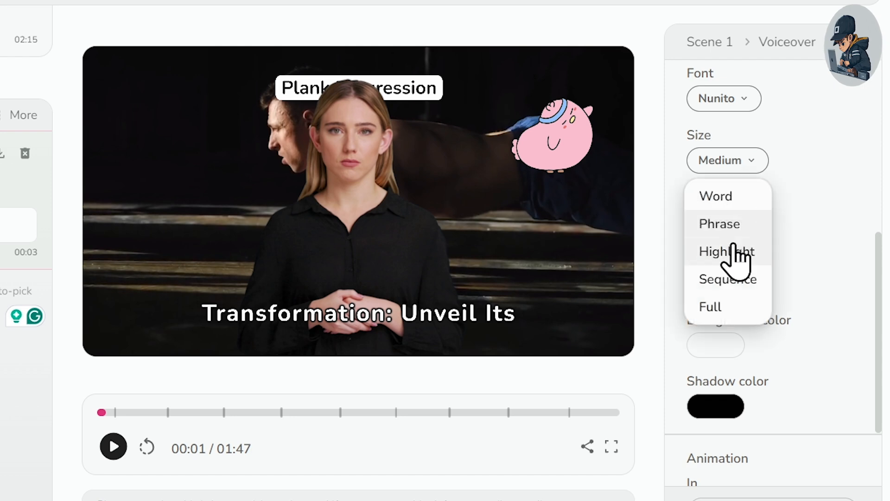
pyautogui.click(724, 219)
pyautogui.scroll(-2, 724, 241)
pyautogui.click(716, 254)
pyautogui.moveTo(739, 446); pyautogui.dragTo(843, 445)
pyautogui.moveTo(802, 326); pyautogui.dragTo(834, 278)
pyautogui.moveTo(672, 426); pyautogui.dragTo(722, 422)
pyautogui.click(803, 278)
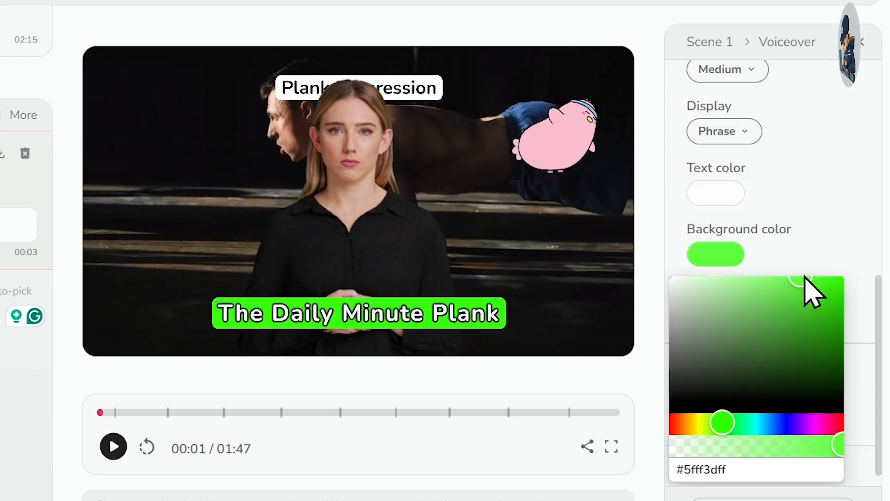
pyautogui.moveTo(803, 284); pyautogui.dragTo(842, 318)
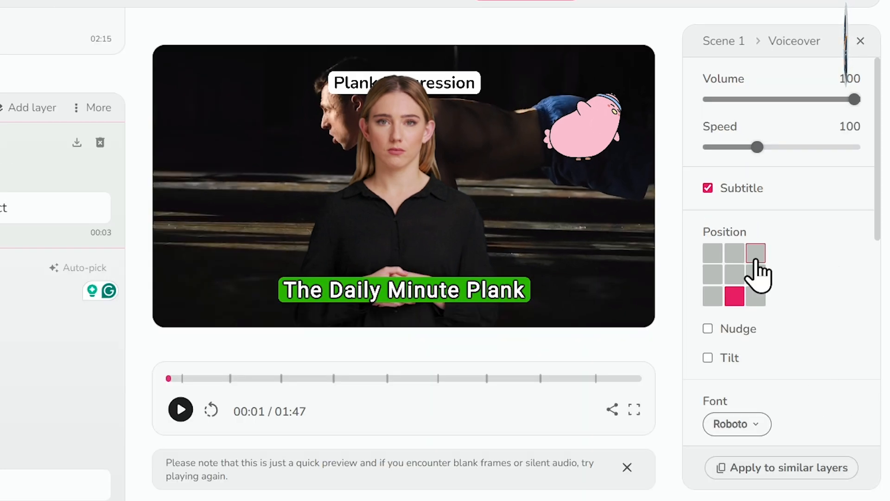
# Apply Scene 1's subtitle settings to all voiceover layers in the file
pyautogui.scroll(-5, 854, 322)
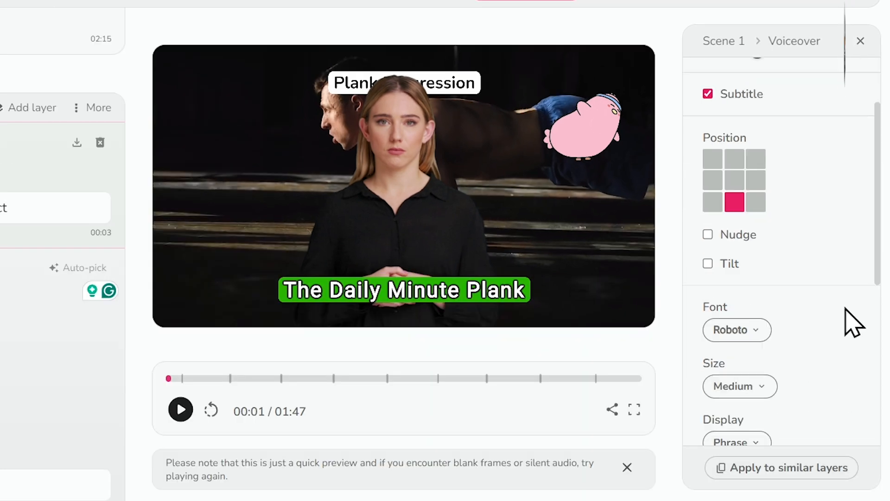
pyautogui.click(822, 467)
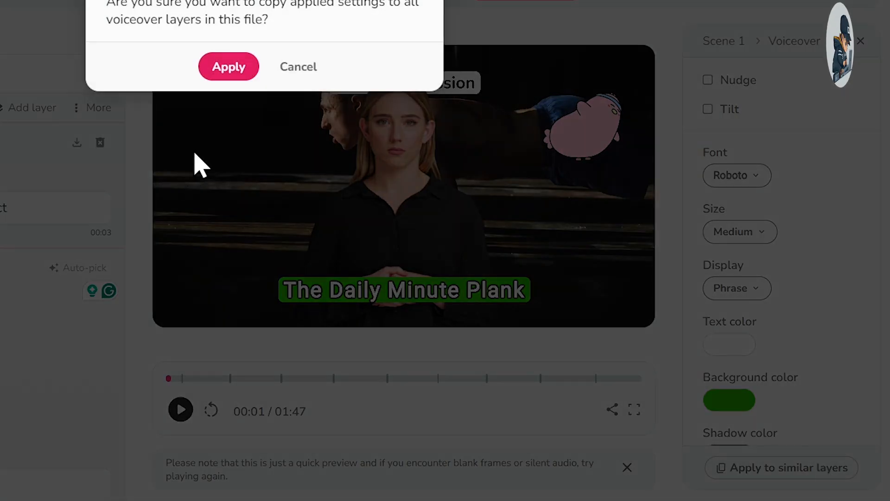
pyautogui.click(223, 73)
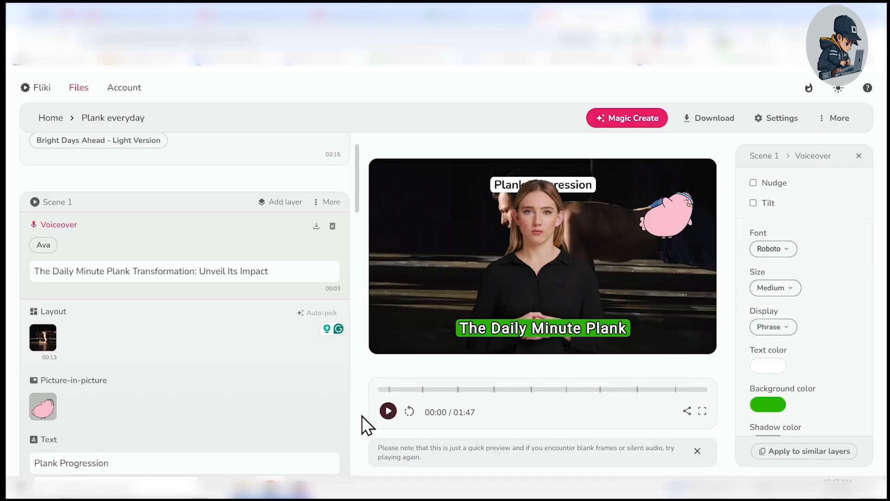
# Move Scene 1's "Plank Progression" text to the top-left corner of the video frame
pyautogui.scroll(-3, 98, 306)
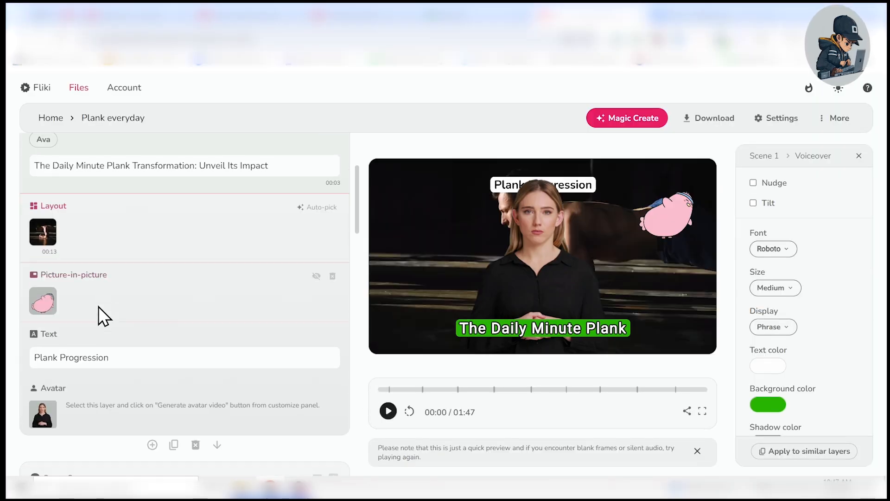
pyautogui.click(74, 334)
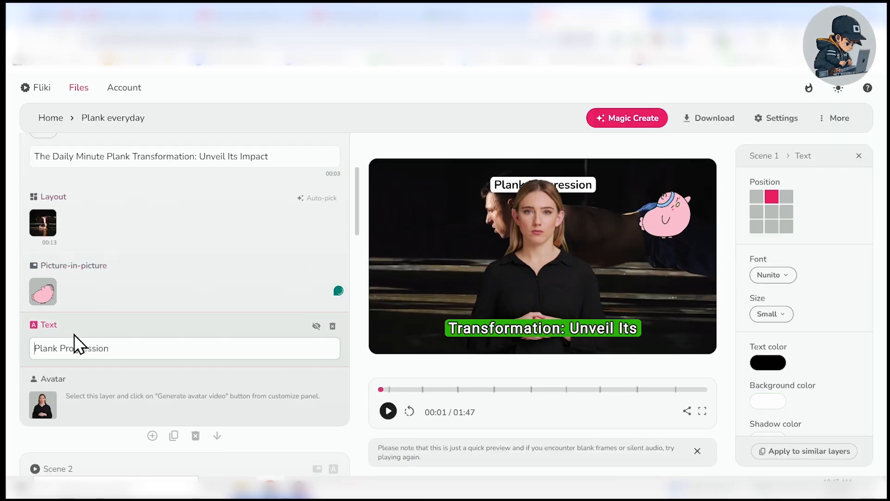
pyautogui.click(756, 212)
pyautogui.click(757, 212)
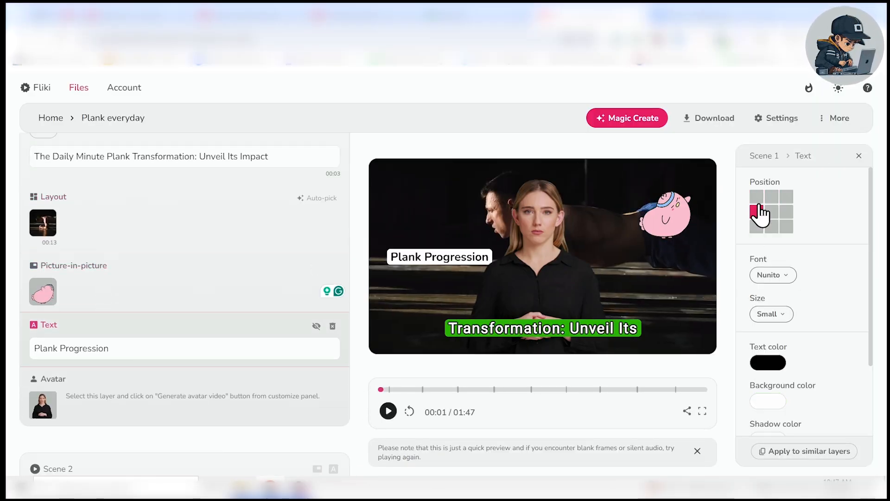
pyautogui.click(757, 197)
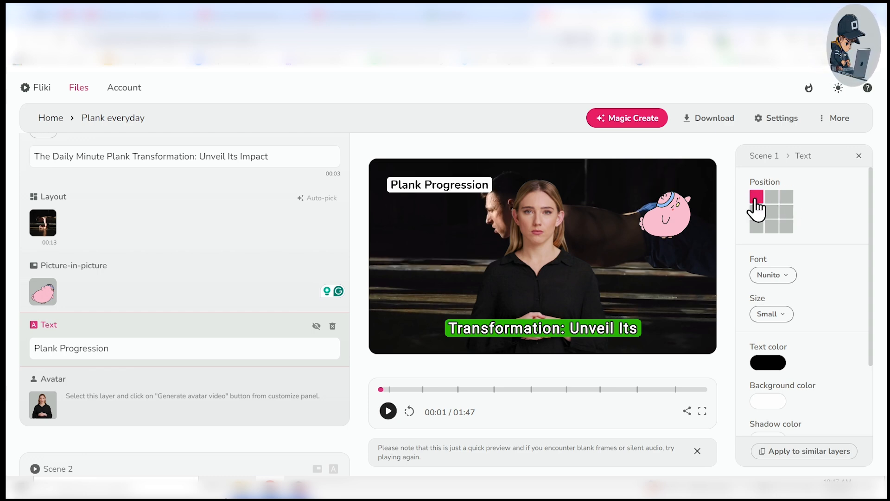
# Filter the Scene 1 voice choices to Female and apply the voice Ava to all the voiceovers
pyautogui.scroll(4, 311, 292)
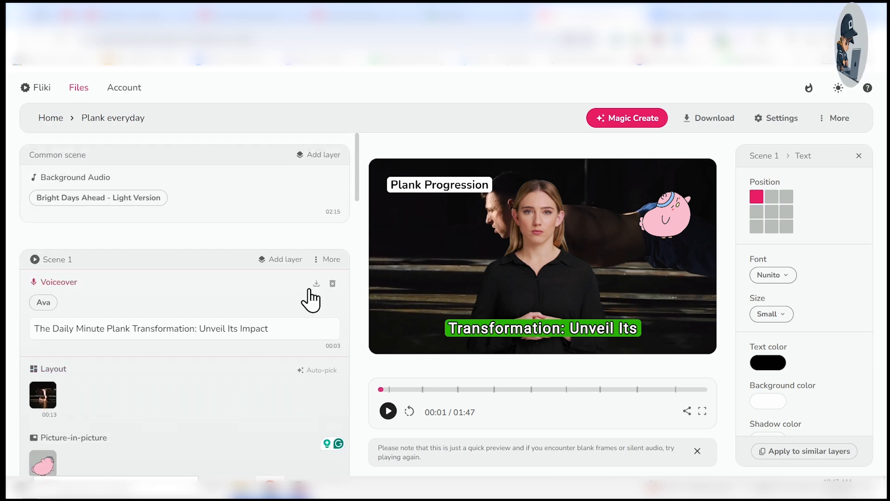
pyautogui.click(43, 302)
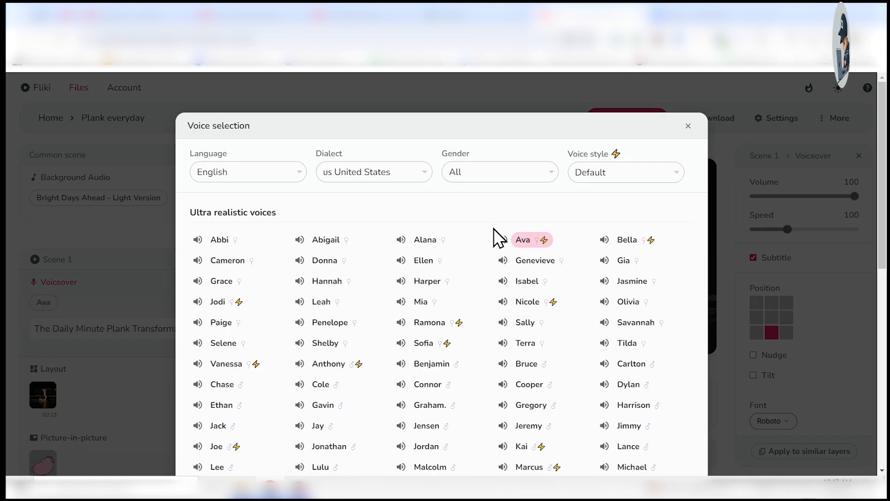
pyautogui.scroll(-4, 505, 259)
pyautogui.scroll(4, 491, 223)
pyautogui.click(485, 173)
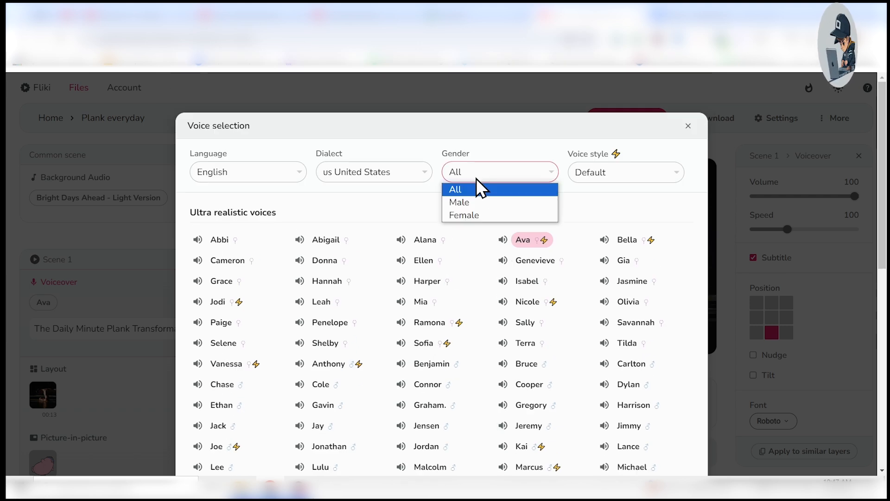
pyautogui.click(471, 214)
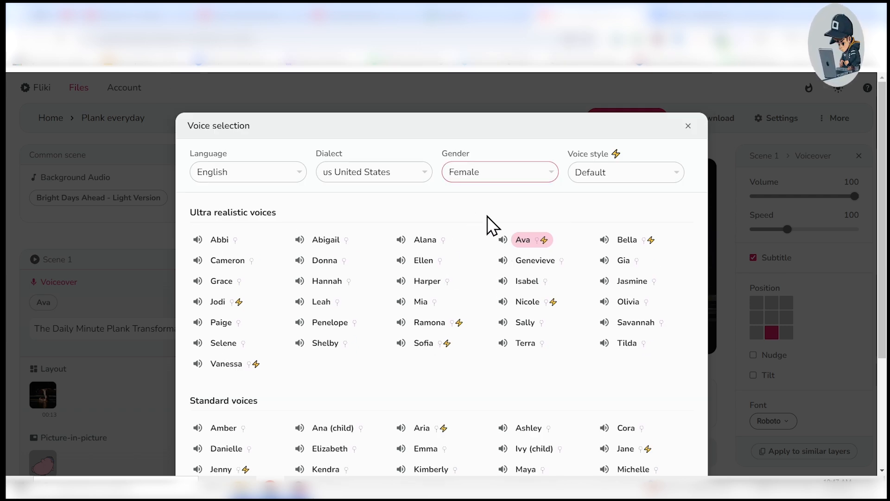
pyautogui.scroll(-3, 426, 357)
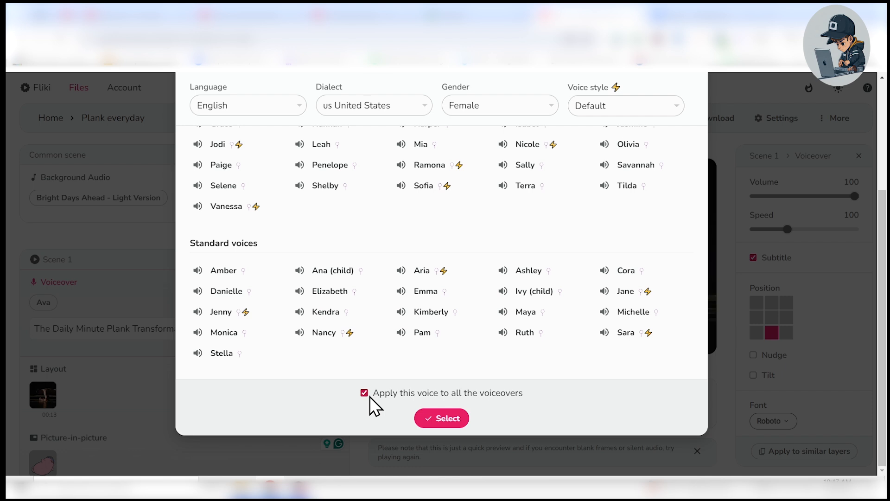
pyautogui.click(424, 419)
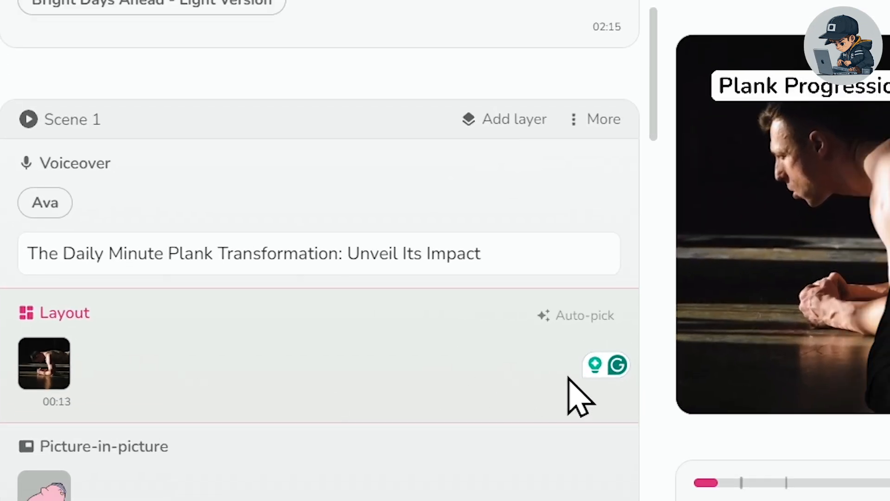
# Auto-pick new media for Scene 1's single-media layout
pyautogui.click(563, 317)
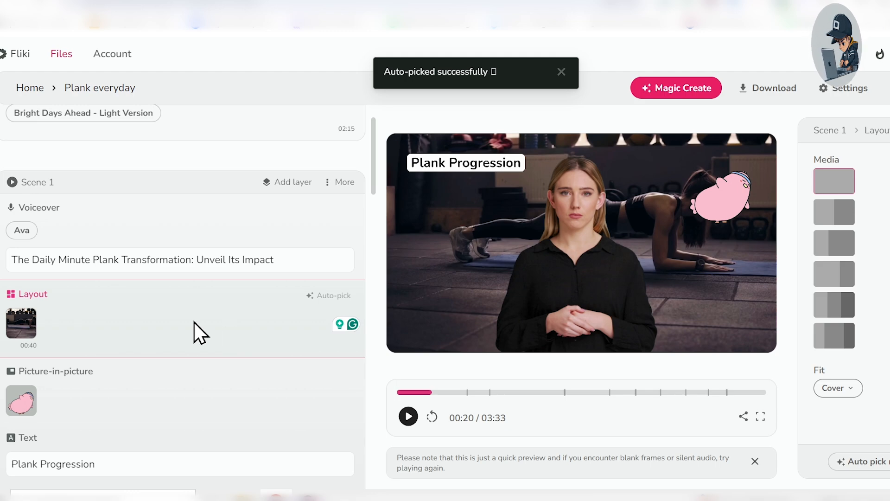
pyautogui.scroll(-1, 193, 323)
pyautogui.scroll(3, 193, 320)
pyautogui.scroll(-4, 193, 319)
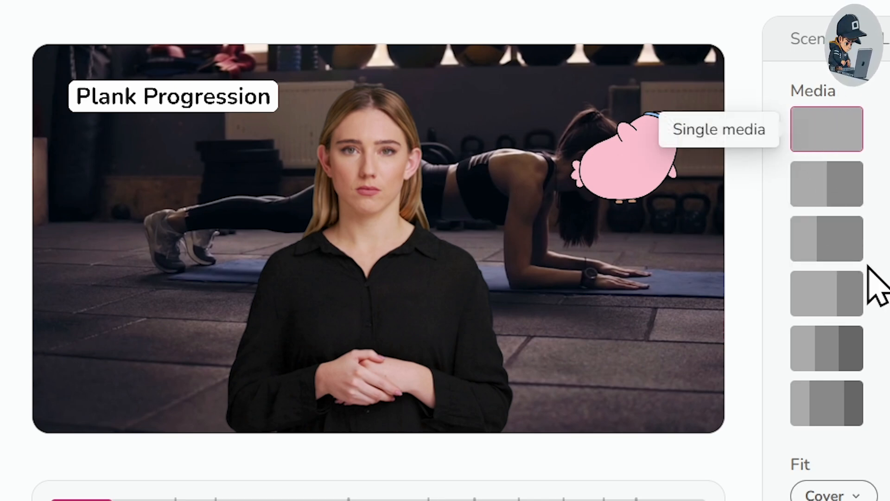
# Try the different two-media and three-media arrangements for Scene 1's layout
pyautogui.click(820, 197)
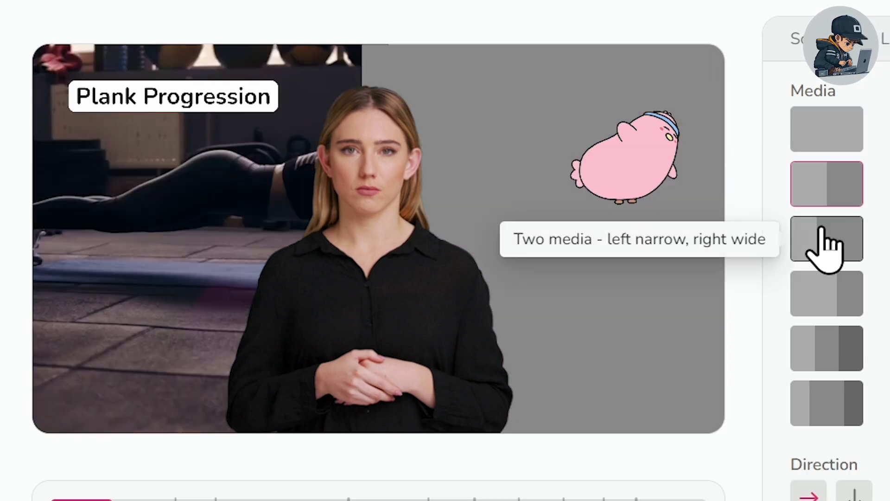
pyautogui.click(822, 231)
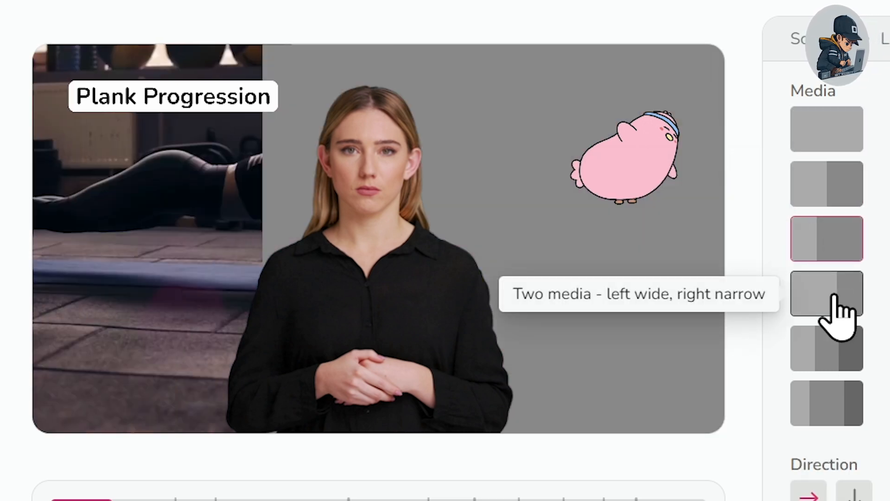
pyautogui.click(835, 310)
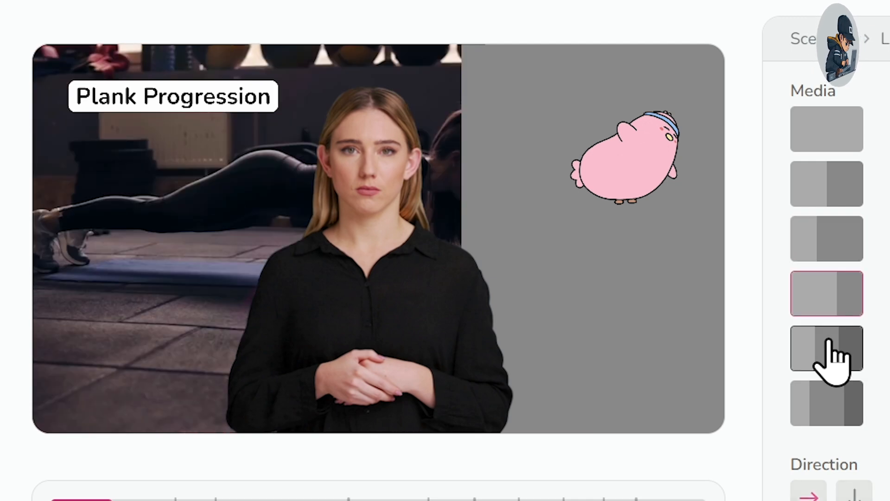
pyautogui.click(829, 341)
pyautogui.click(824, 392)
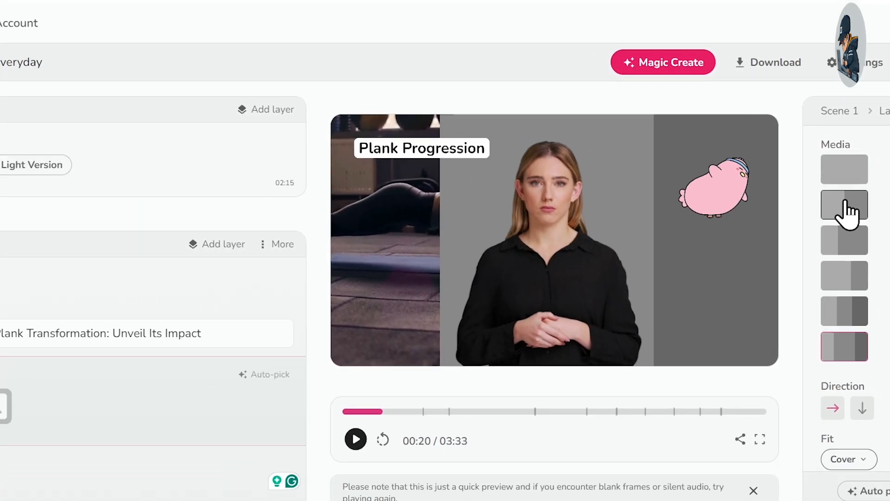
# Set Scene 1's layout to two media of equal width and auto-pick the media for it
pyautogui.click(828, 183)
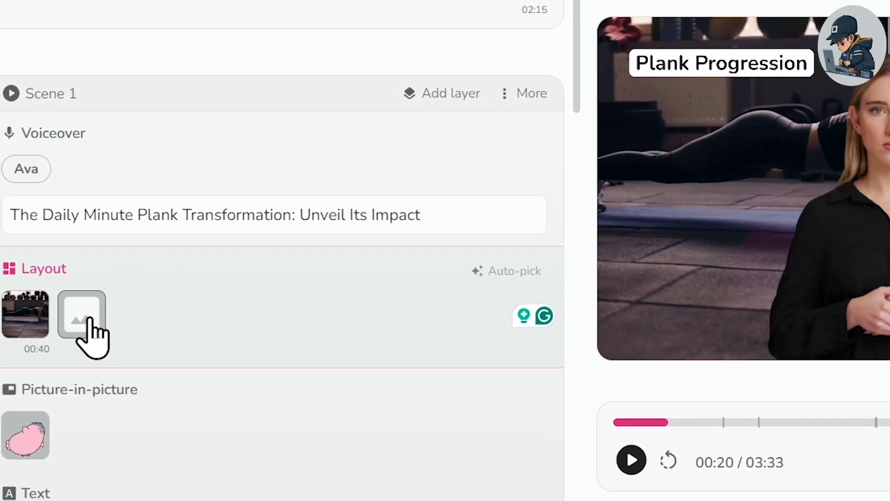
pyautogui.click(86, 318)
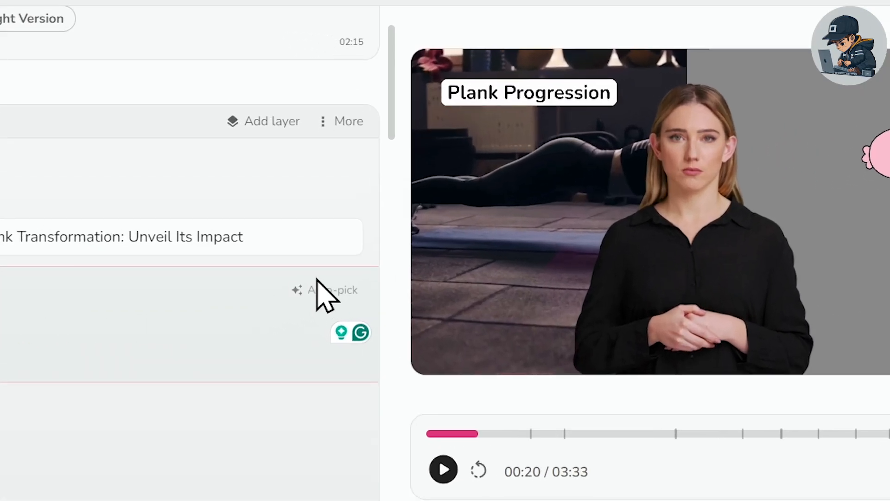
pyautogui.click(312, 297)
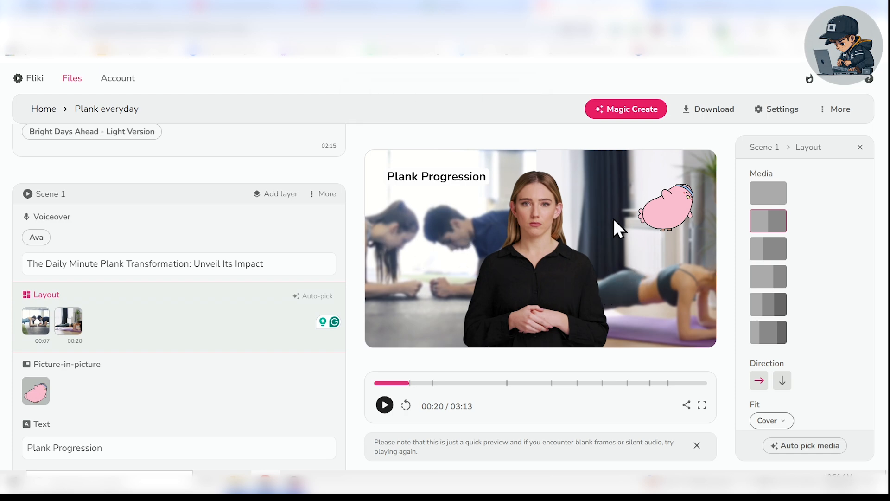
# Hide Scene 1's picture-in-picture layer and change its text layer to "Plank Benefits"
pyautogui.scroll(-3, 308, 265)
pyautogui.click(307, 263)
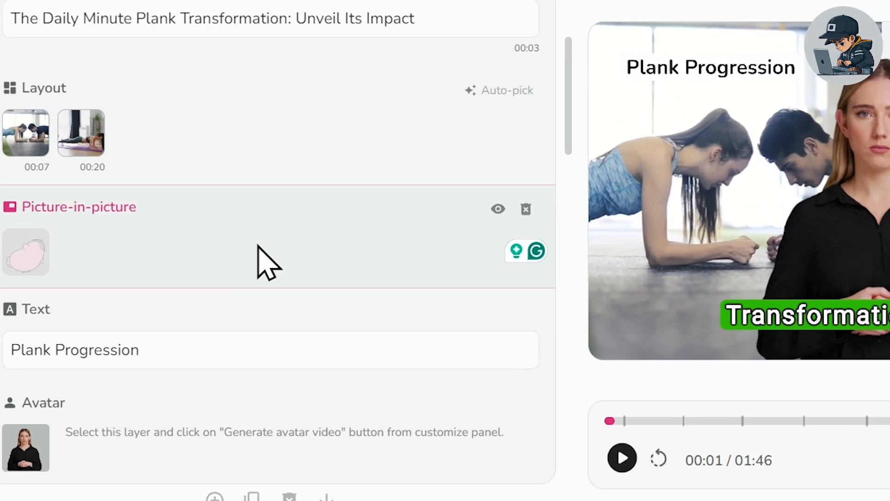
pyautogui.scroll(-2, 188, 284)
pyautogui.click(156, 343)
pyautogui.doubleClick(85, 343)
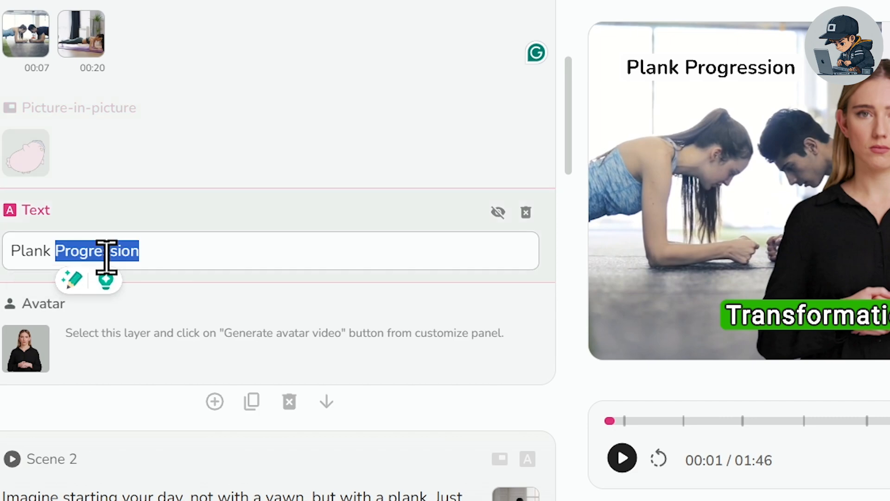
pyautogui.write('Benefits')
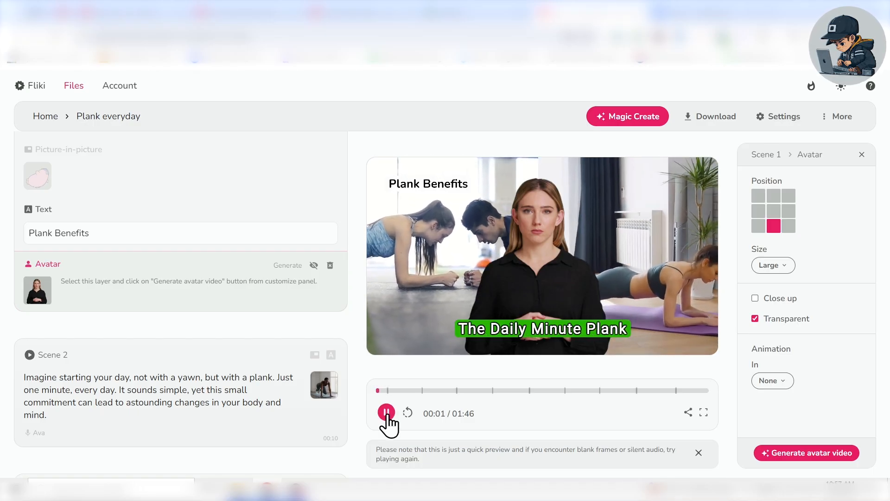
# Generate the avatar video for Scene 1's voiceover and preview the scene with it
pyautogui.click(386, 412)
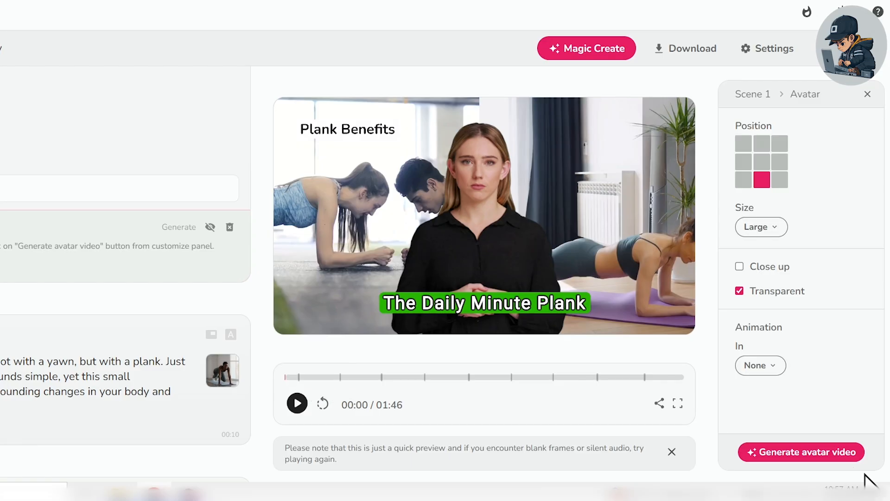
pyautogui.click(852, 466)
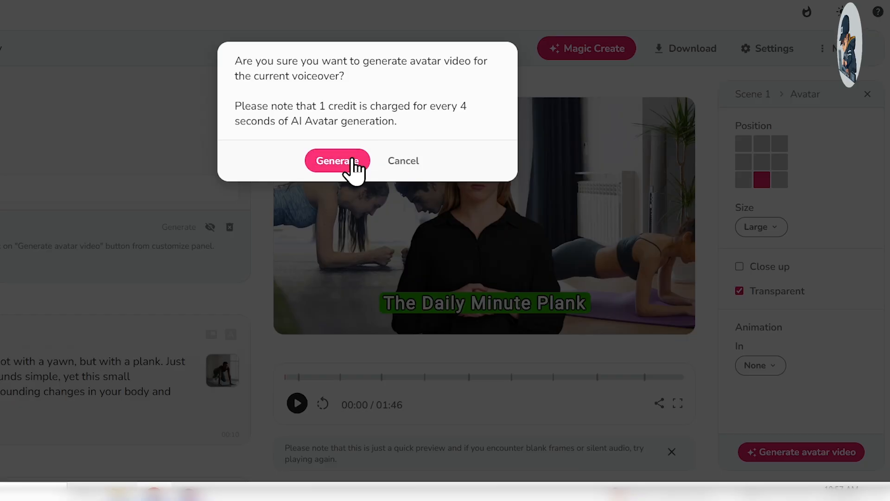
pyautogui.click(334, 292)
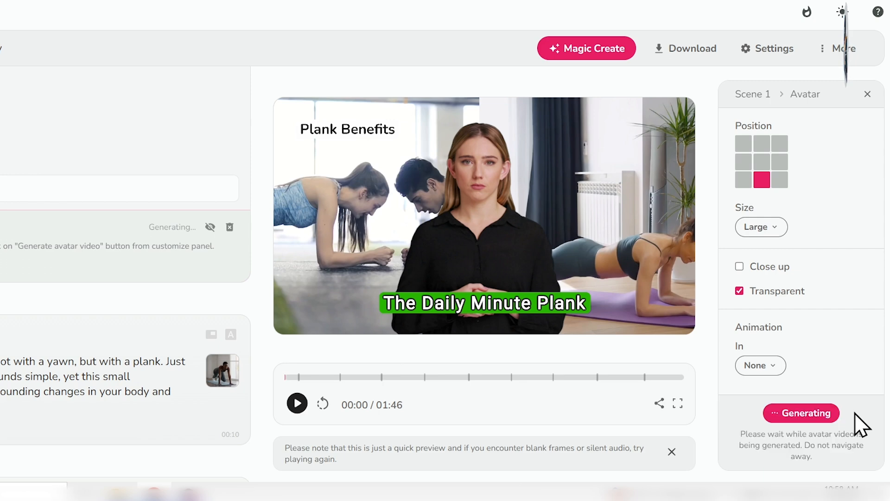
pyautogui.click(297, 403)
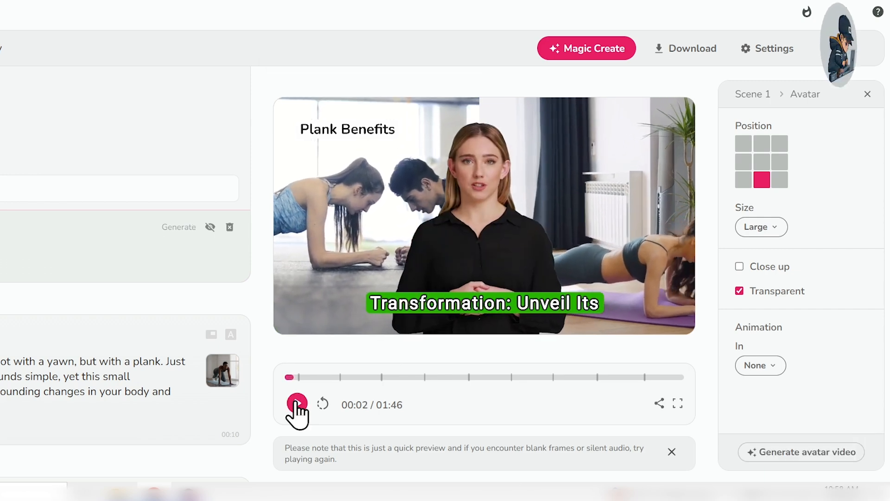
pyautogui.click(297, 403)
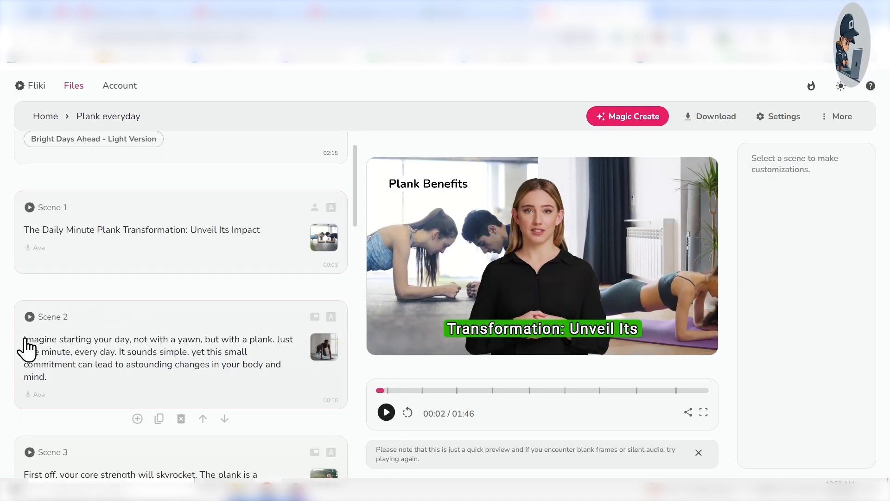
# Insert a scene after Scene 2 and move "It sounds simple, yet this small commitment can lead to astounding changes in your body and mind." into its voiceover
pyautogui.click(26, 349)
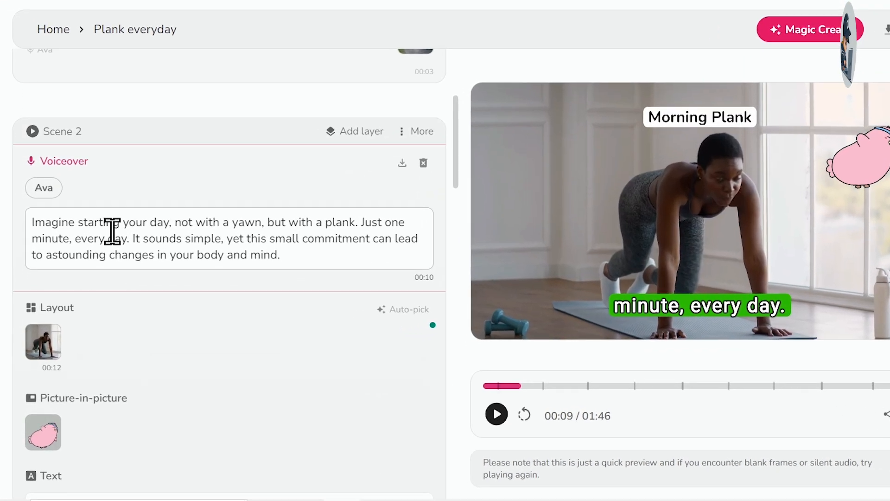
pyautogui.scroll(-2, 170, 287)
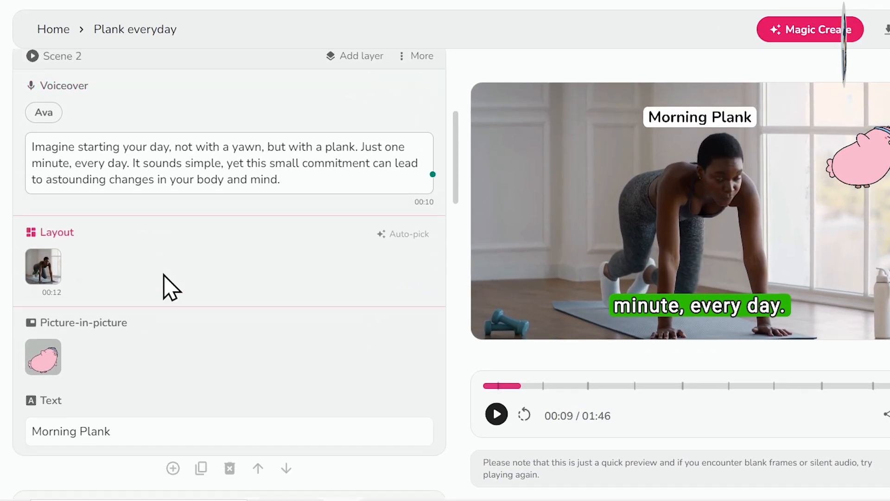
pyautogui.click(173, 468)
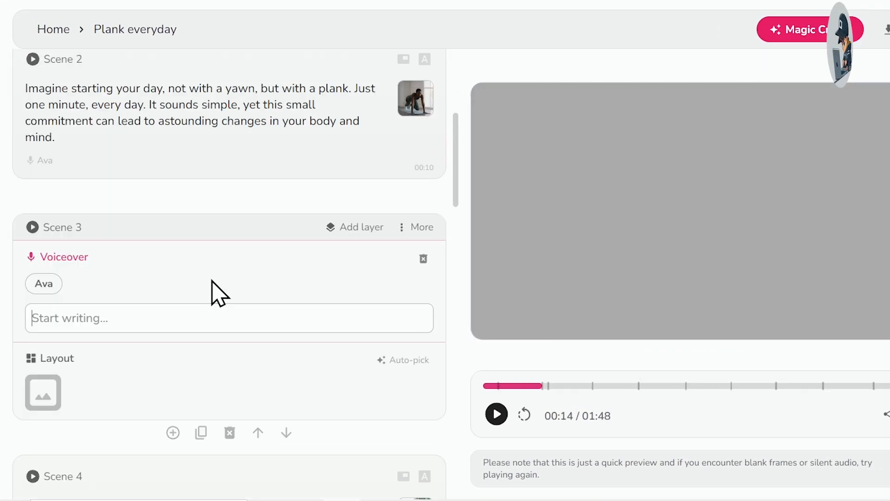
pyautogui.click(204, 204)
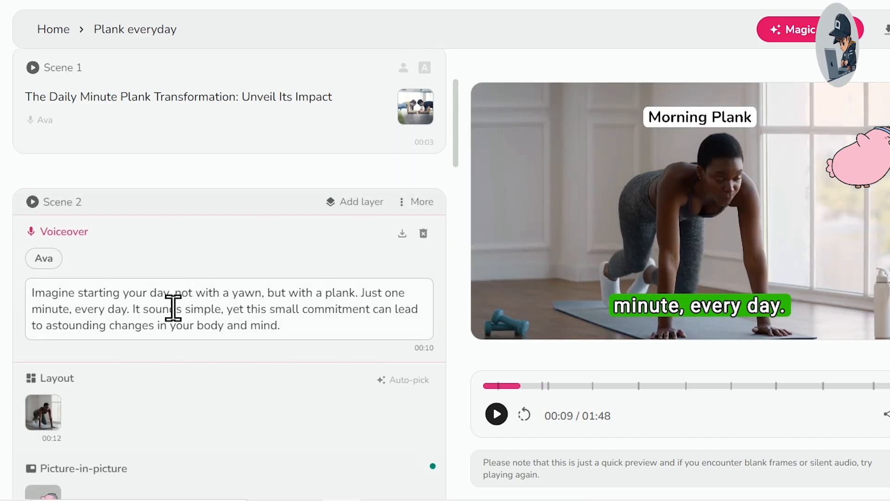
pyautogui.moveTo(133, 312); pyautogui.dragTo(203, 319)
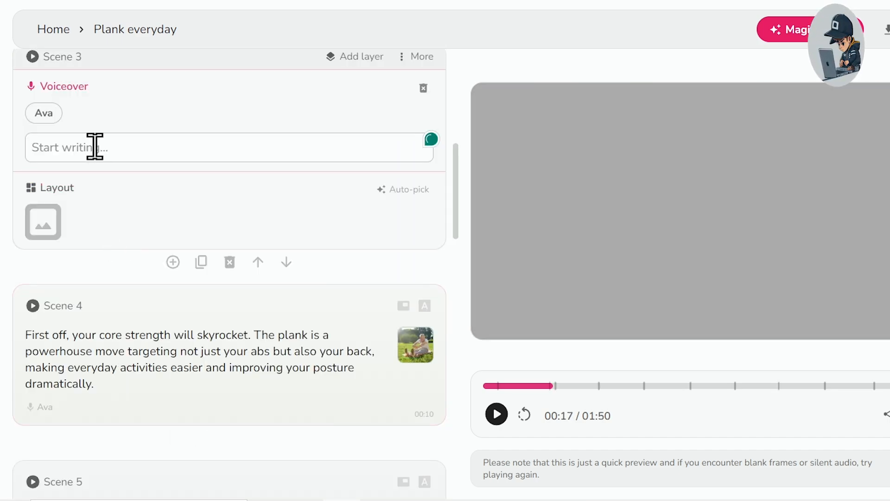
pyautogui.write('It sounds simple, yet this small commitment can lead to astounding changes in your body and mind.')
# Auto-pick media for Scene 3, and replace it with the stock "plank" video showing a side view of a confident strong woman
pyautogui.scroll(2, 390, 297)
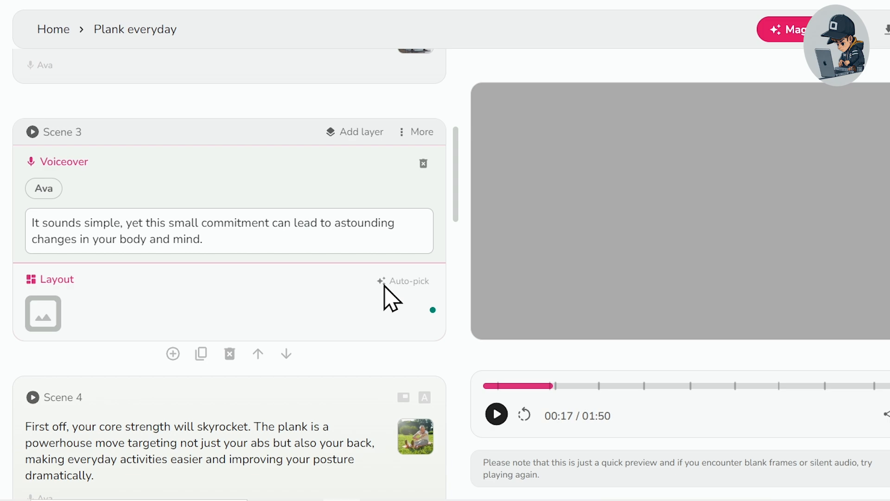
pyautogui.click(388, 283)
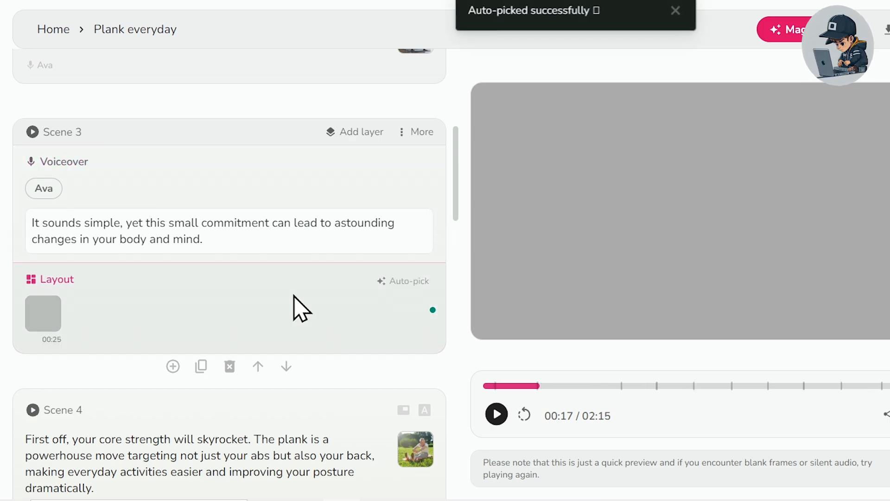
pyautogui.moveTo(207, 239); pyautogui.dragTo(49, 227)
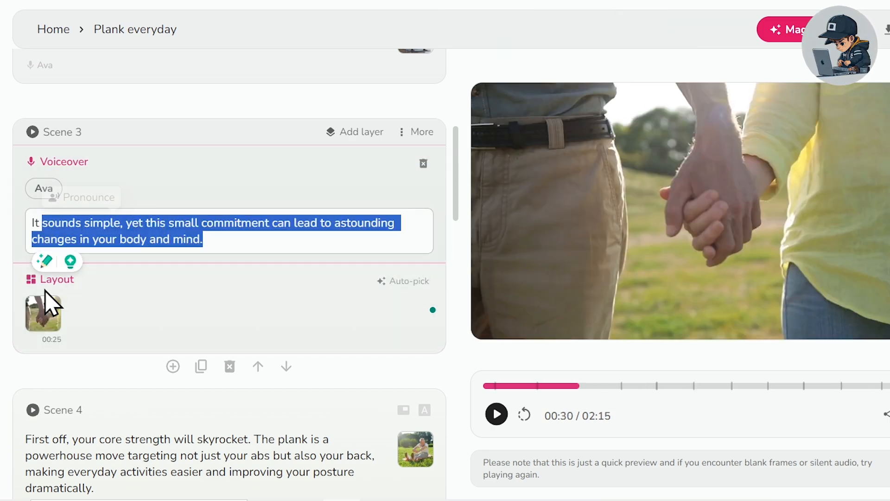
pyautogui.click(37, 322)
pyautogui.write('plank')
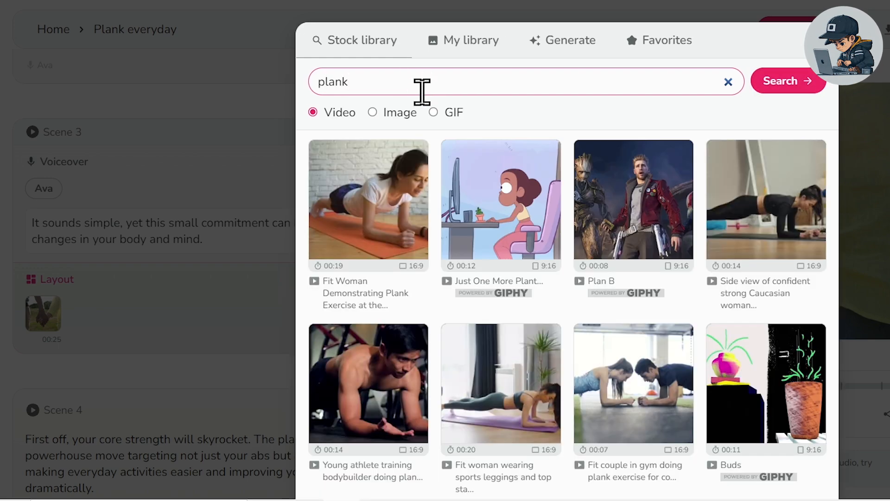
pyautogui.click(801, 211)
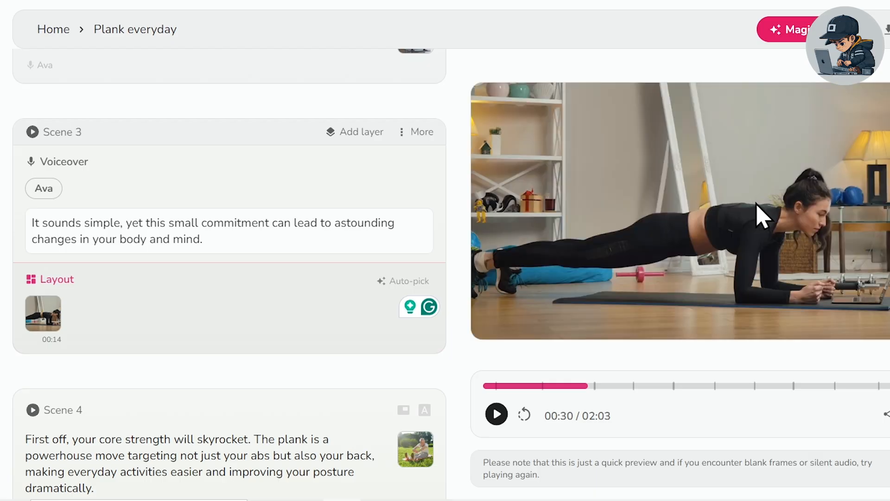
# Shorten Scene 4's voiceover to "First off, your core strength will skyrocket." and move the remaining sentence into a new scene after it
pyautogui.scroll(-3, 139, 320)
pyautogui.click(142, 319)
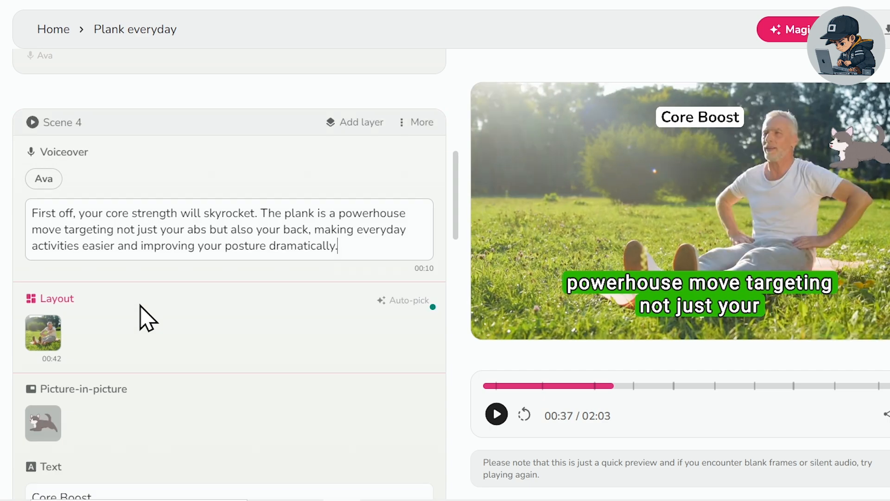
pyautogui.moveTo(265, 217); pyautogui.dragTo(342, 253)
pyautogui.press('BackSpace')
pyautogui.scroll(-3, 166, 308)
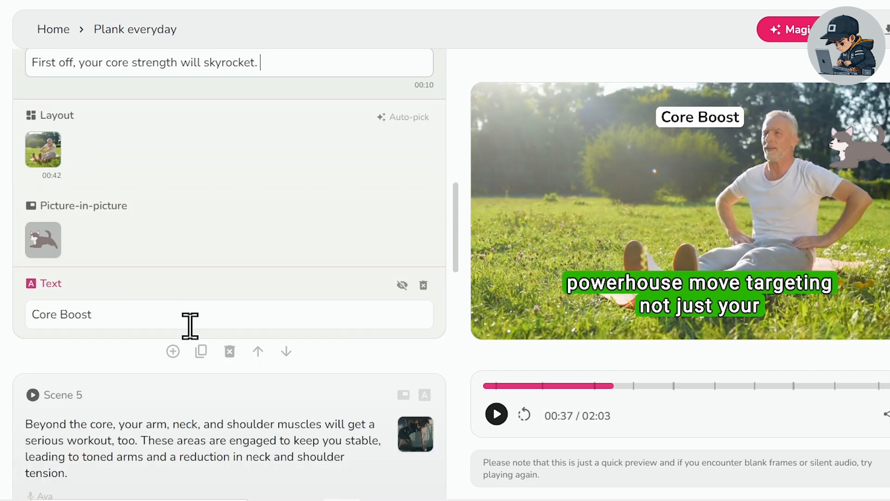
pyautogui.click(171, 350)
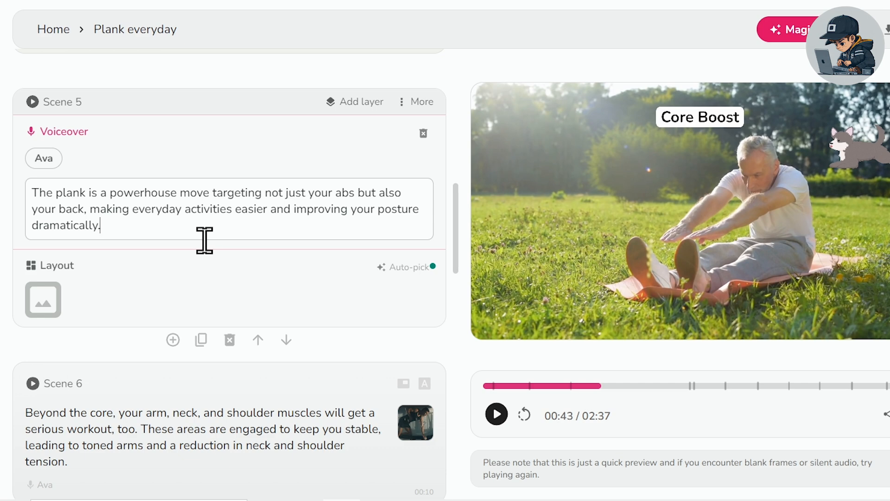
# Move "making everyday activities easier and improving your posture dramatically." from Scene 5's voiceover into a new Scene 6
pyautogui.moveTo(91, 210); pyautogui.dragTo(112, 225)
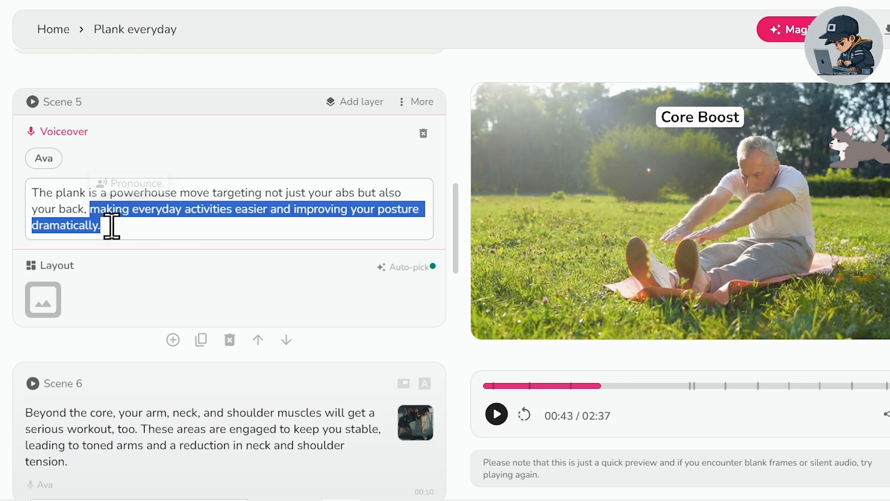
pyautogui.press('BackSpace')
pyautogui.click(173, 323)
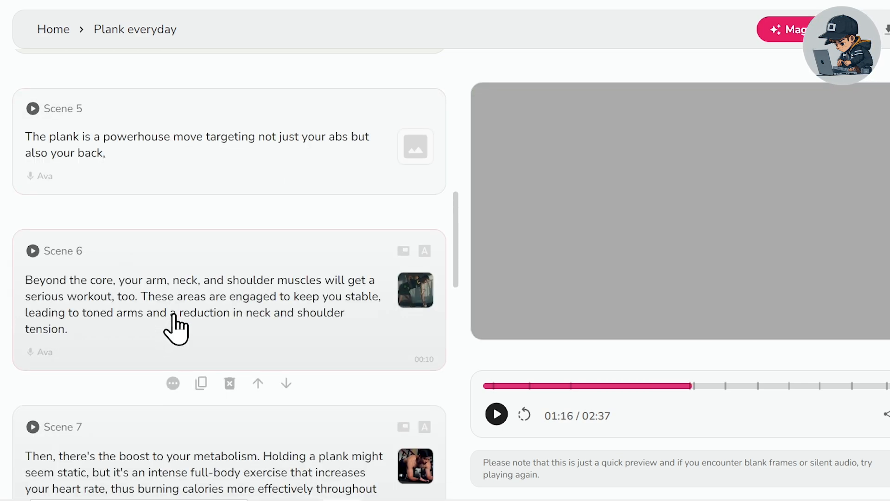
pyautogui.click(128, 227)
# Auto-pick new media for Scene 4 and for the empty layout of Scene 5
pyautogui.scroll(5, 415, 336)
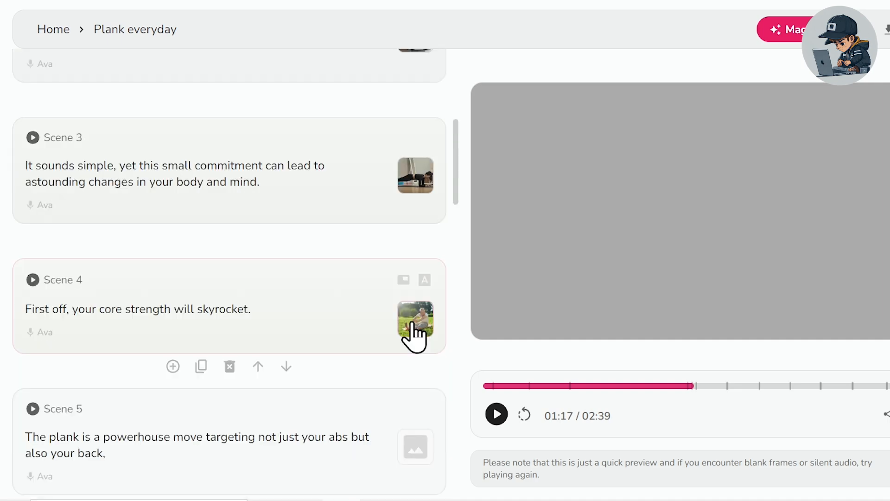
pyautogui.click(317, 341)
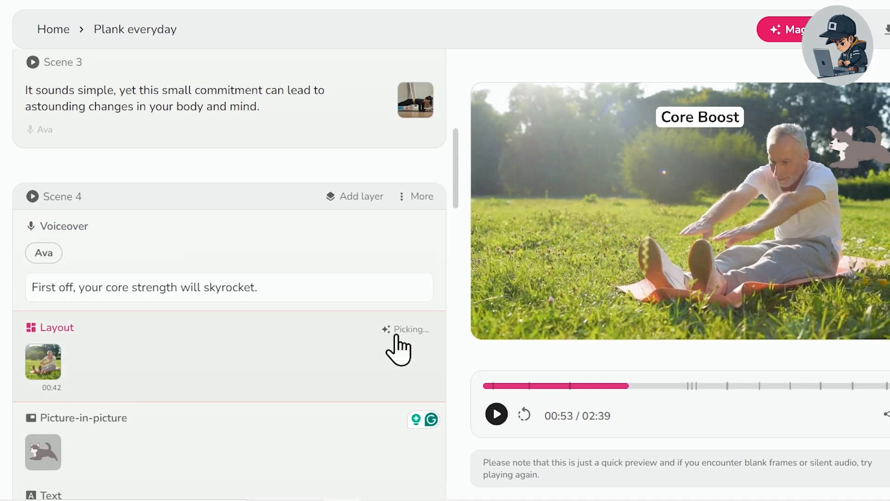
pyautogui.scroll(-2, 346, 339)
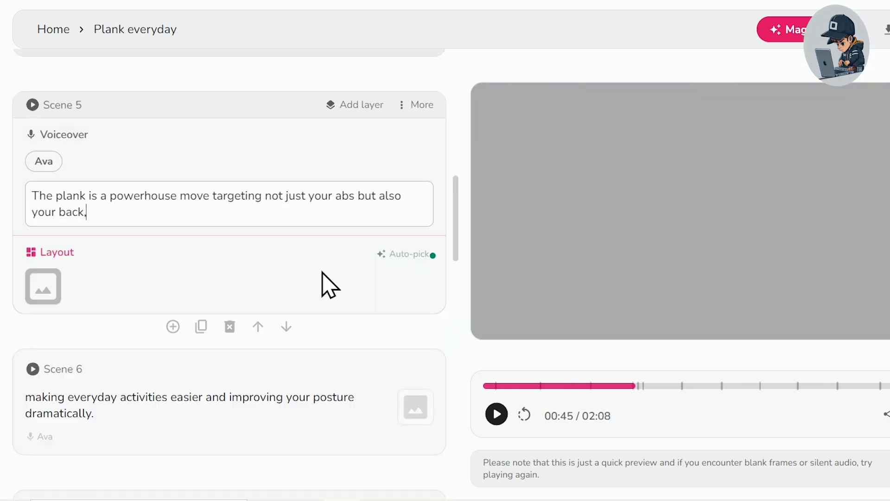
pyautogui.click(392, 258)
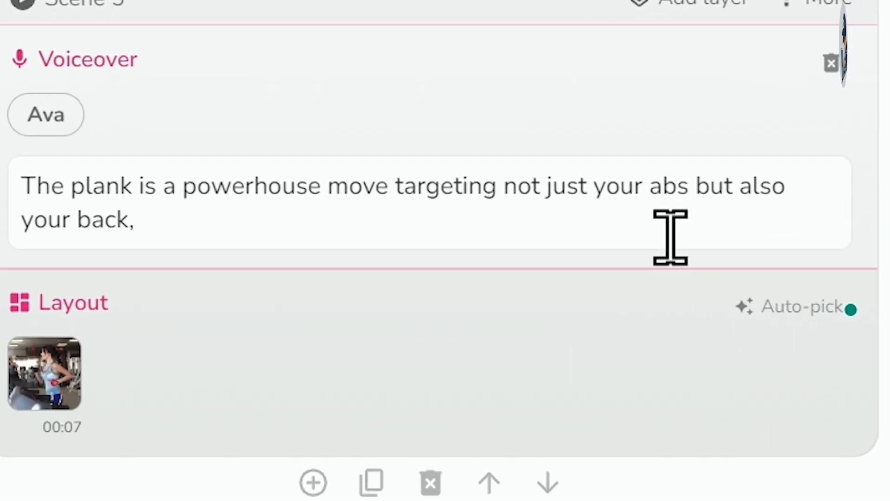
# Set Scene 5's layout to two media of equal width and fill the second with the stock "back" video "Tilt up of masculine back muscles"
pyautogui.moveTo(689, 188); pyautogui.dragTo(740, 217)
pyautogui.click(691, 188)
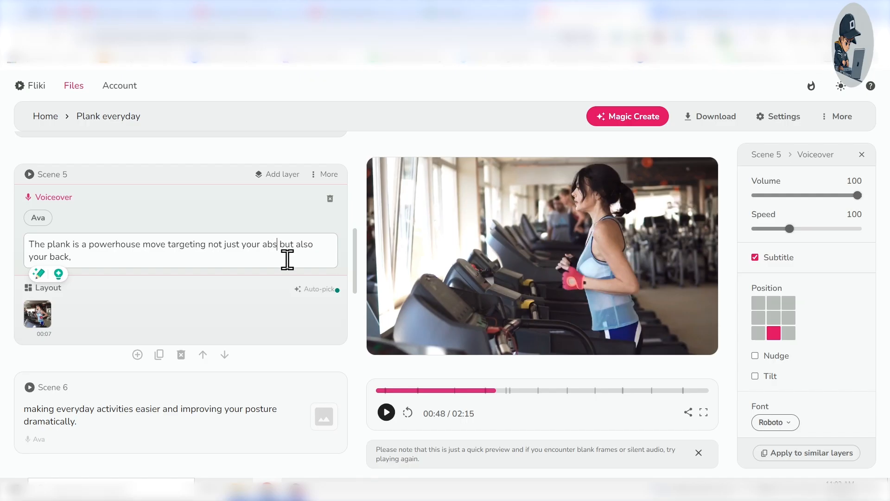
pyautogui.click(167, 312)
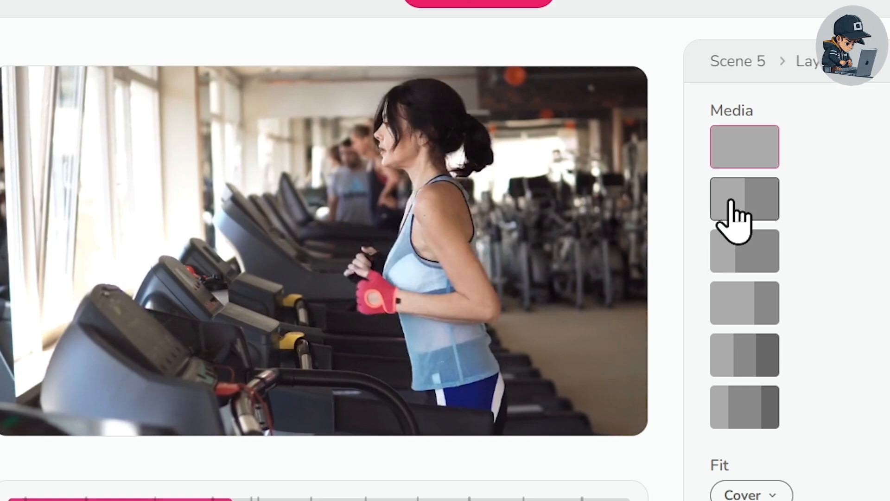
pyautogui.click(744, 199)
pyautogui.click(58, 319)
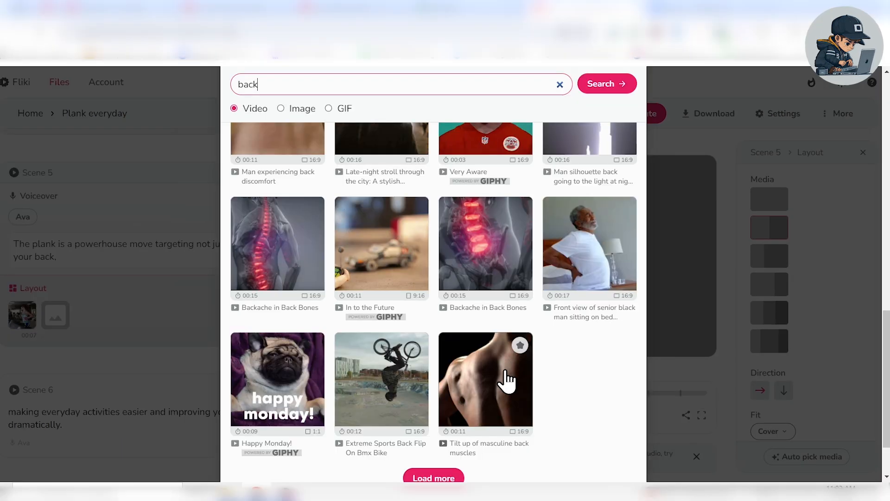
pyautogui.click(502, 371)
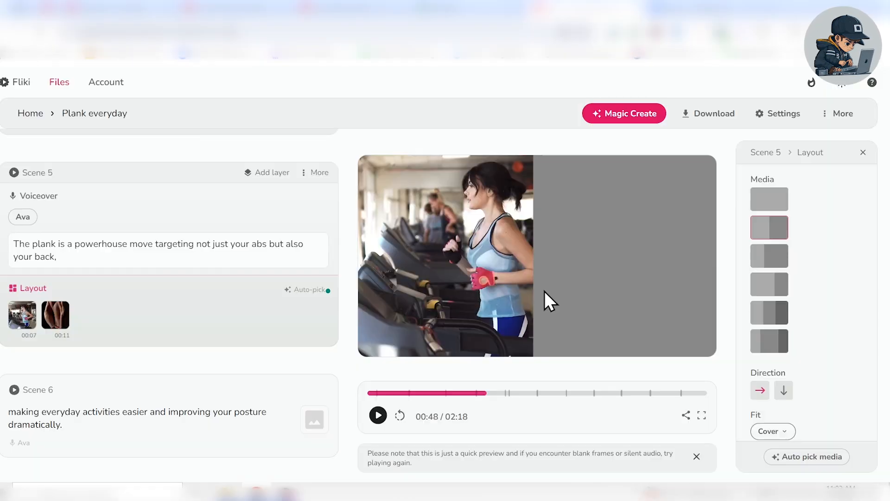
# Auto-pick media for the empty layout of Scene 6
pyautogui.scroll(-3, 158, 299)
pyautogui.click(237, 328)
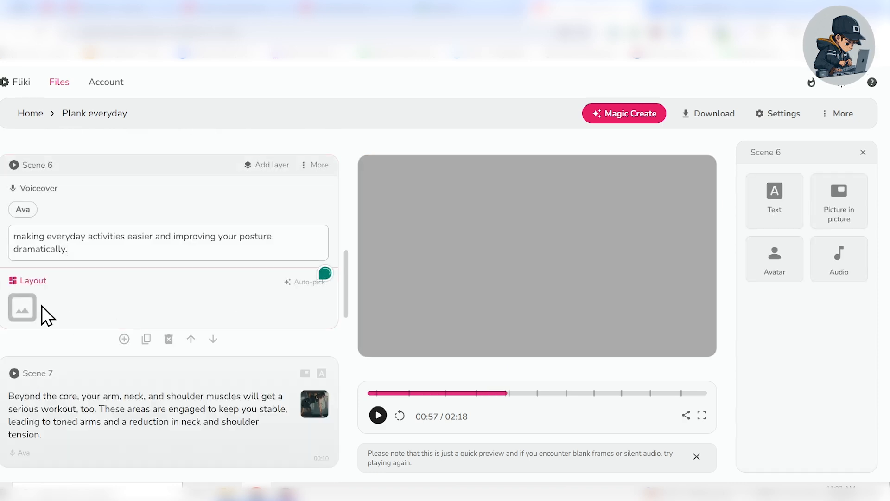
pyautogui.click(308, 284)
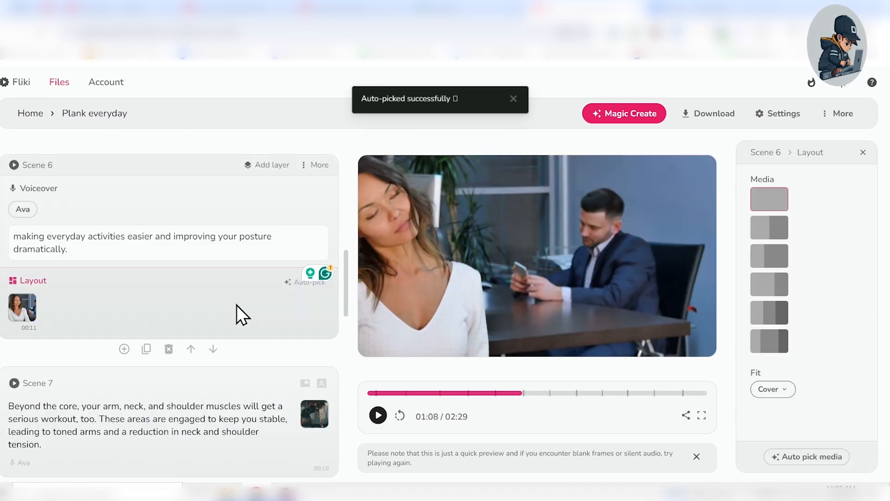
# Move "and improving your posture dramatically." from Scene 6's voiceover into a new Scene 7 and auto-pick media for that scene
pyautogui.moveTo(155, 236); pyautogui.dragTo(185, 254)
pyautogui.hotkey('ctrl', 'c')
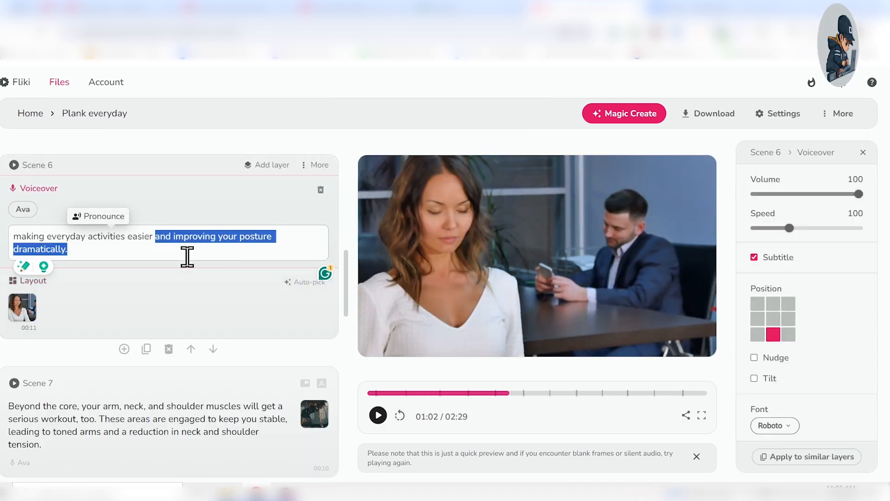
pyautogui.press('BackSpace')
pyautogui.click(125, 335)
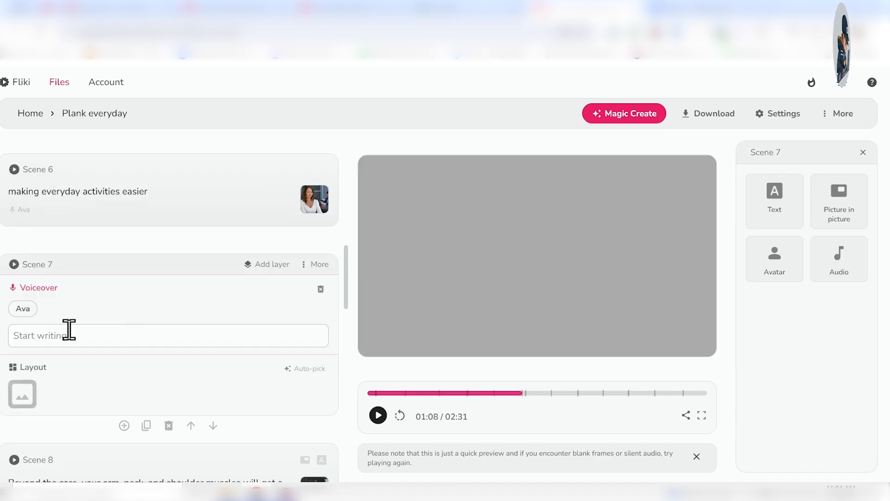
pyautogui.click(69, 335)
pyautogui.hotkey('ctrl', 'v')
pyautogui.click(306, 368)
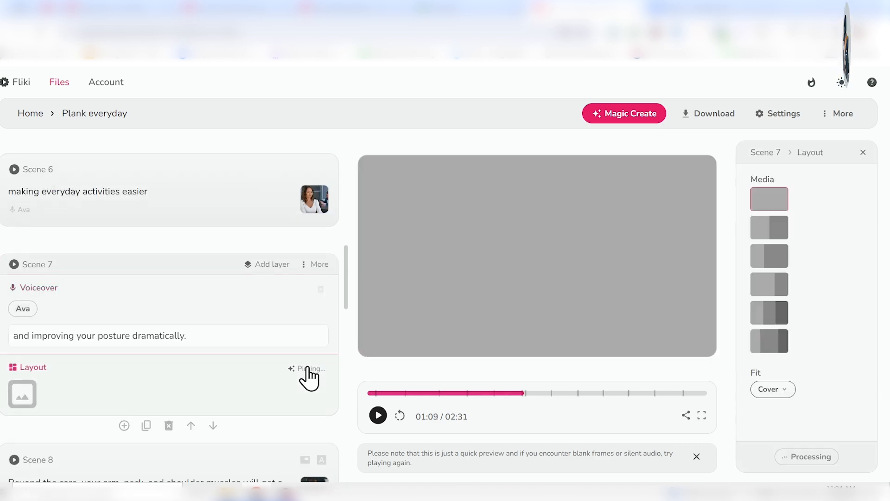
# Move the sentence beginning "These areas are engaged to keep you stable" from Scene 8's voiceover into a new Scene 9
pyautogui.scroll(-1, 249, 333)
pyautogui.scroll(-3, 139, 290)
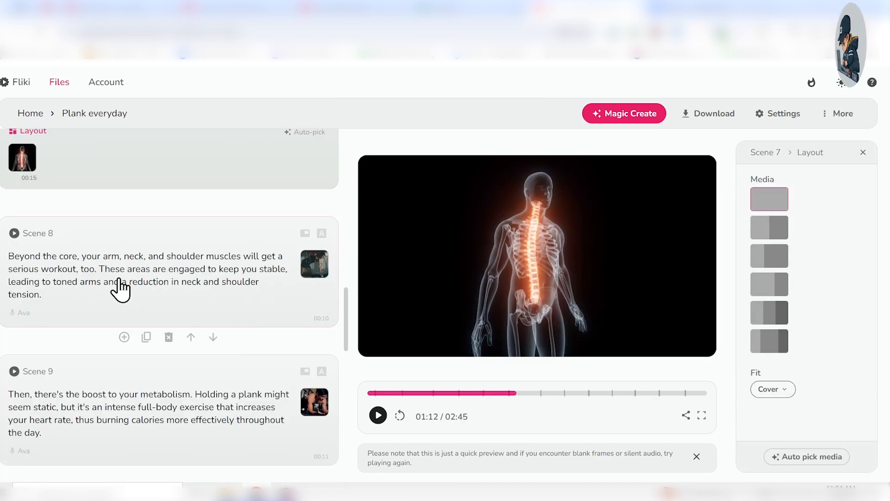
pyautogui.click(121, 290)
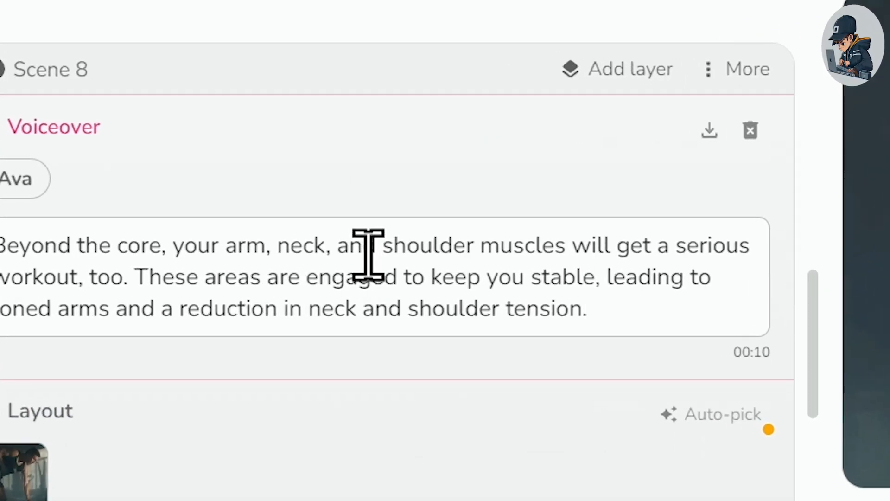
pyautogui.moveTo(136, 281); pyautogui.dragTo(252, 278)
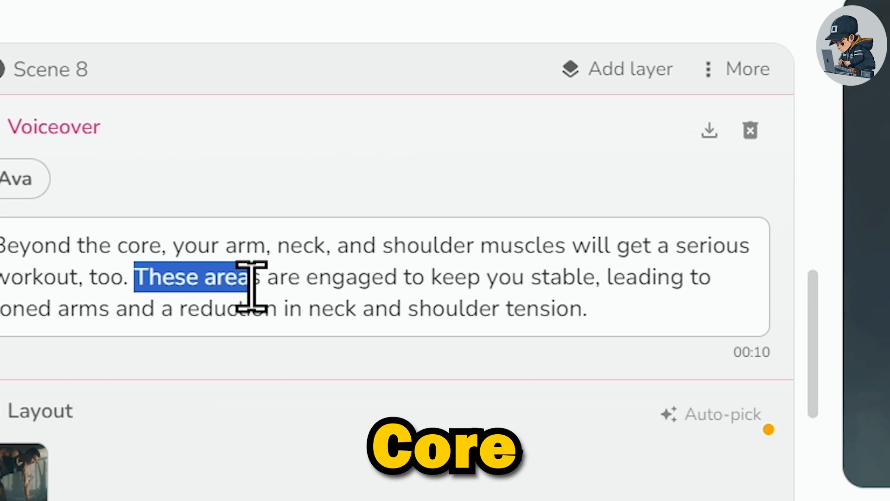
pyautogui.click(255, 278)
pyautogui.moveTo(136, 277); pyautogui.dragTo(686, 304)
pyautogui.hotkey('ctrl', 'c')
pyautogui.press('BackSpace')
pyautogui.scroll(-3, 261, 320)
pyautogui.click(129, 380)
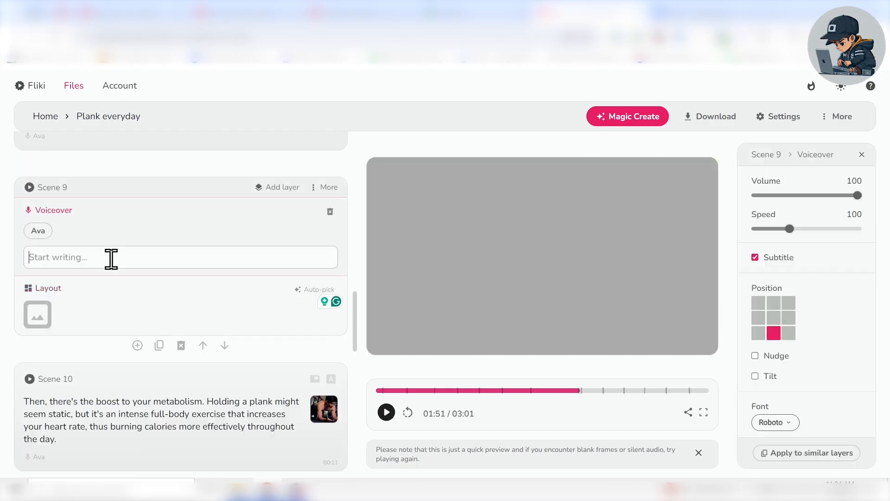
pyautogui.hotkey('ctrl', 'v')
# Cut "your arm, neck, and shoulder muscles will get a serious workout, too." from Scene 8's voiceover and distribute it over new scenes after it
pyautogui.scroll(2, 143, 260)
pyautogui.click(144, 250)
pyautogui.click(146, 268)
pyautogui.moveTo(102, 266); pyautogui.dragTo(120, 274)
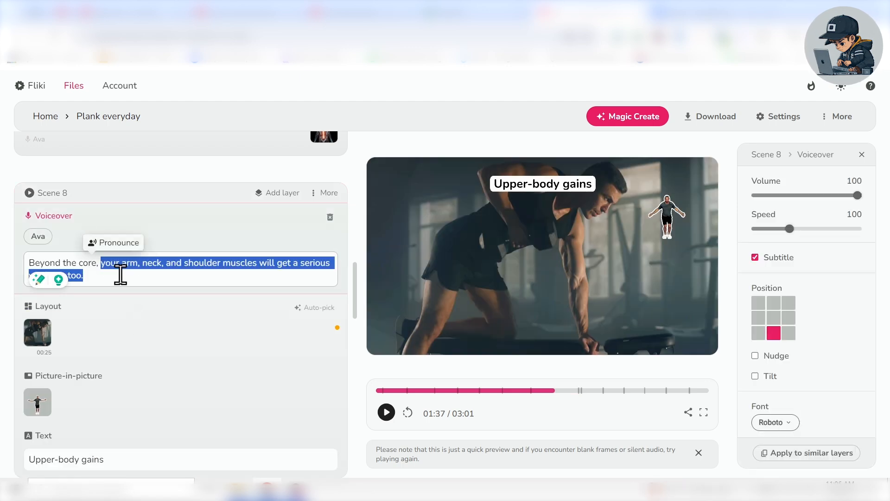
pyautogui.hotkey('ctrl', 'x')
pyautogui.scroll(-1, 116, 301)
pyautogui.click(97, 315)
pyautogui.hotkey('ctrl', 'v')
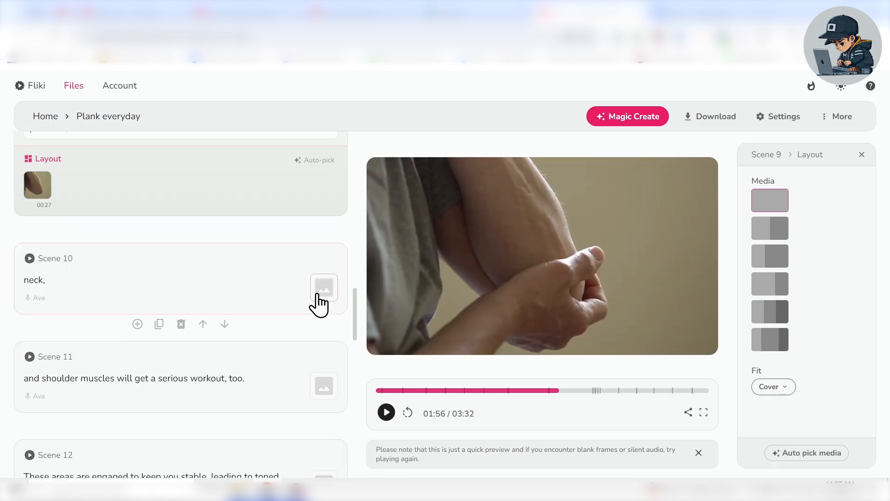
# Fill the empty layouts of Scene 10 ("neck,") and Scene 11 ("and shoulder muscles") with matching media
pyautogui.click(320, 295)
pyautogui.click(315, 259)
pyautogui.click(39, 285)
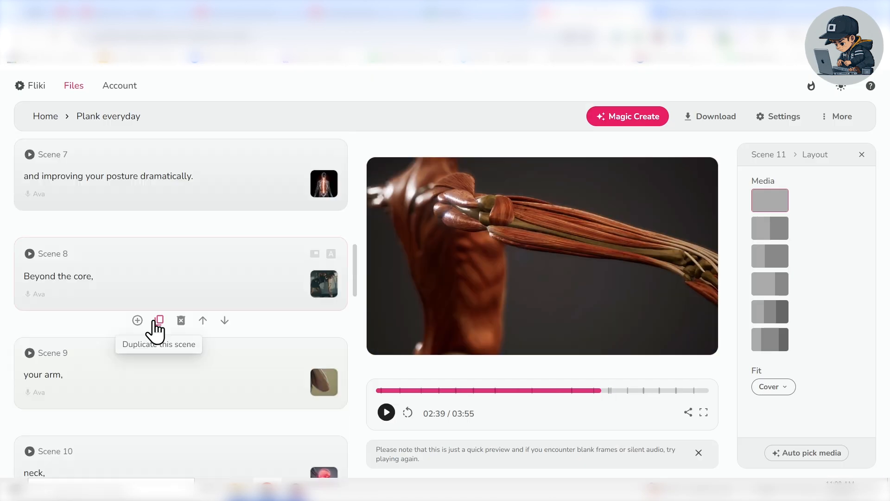
# Add the avatar of the blonde woman in a black shirt to Scene 12 and auto-pick media for its empty layout
pyautogui.scroll(-9, 115, 278)
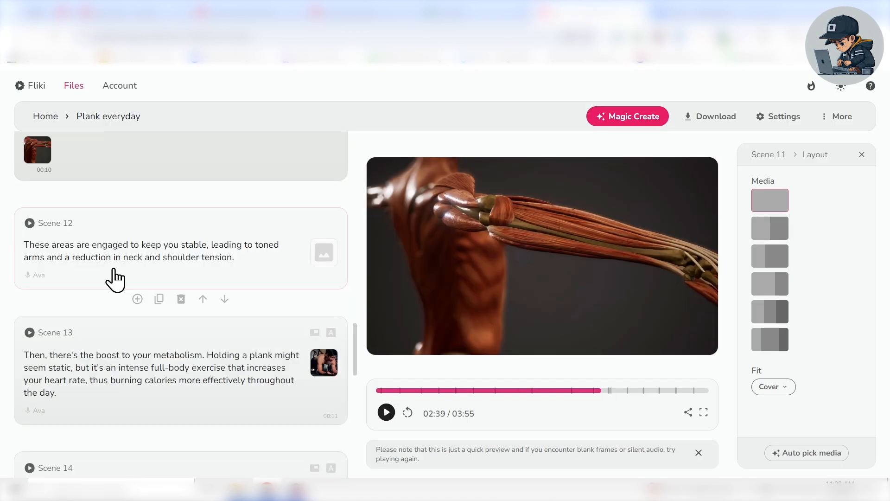
pyautogui.click(285, 261)
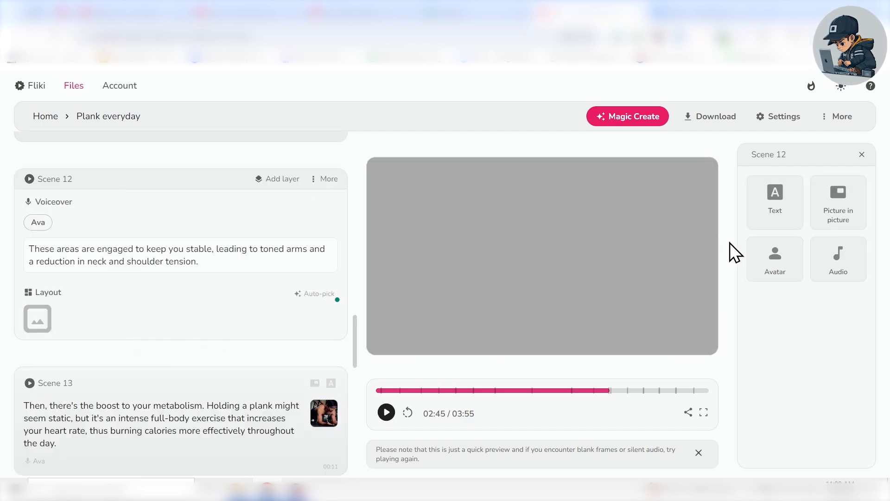
pyautogui.click(763, 274)
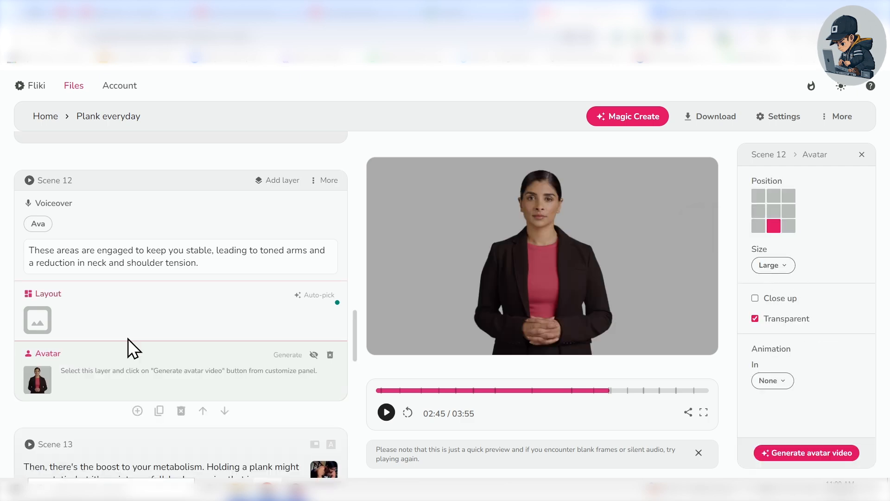
pyautogui.click(129, 348)
pyautogui.click(295, 361)
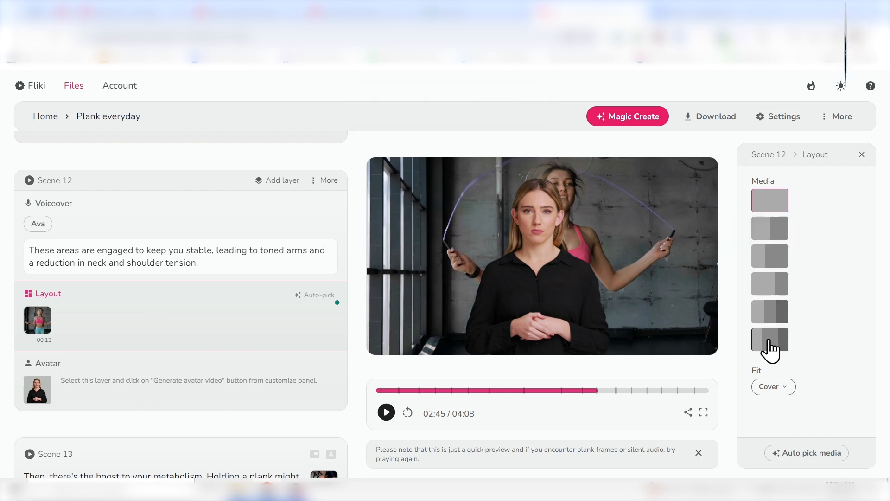
# Set Scene 12's layout to three media with a wide middle and use the stock "body muscle" video of pectoral exercises as the first
pyautogui.click(770, 339)
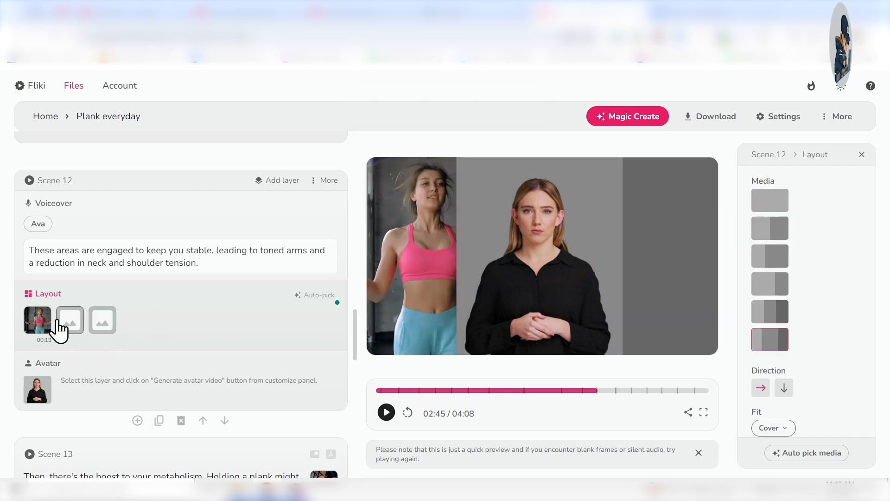
pyautogui.click(41, 320)
pyautogui.write('body muscle')
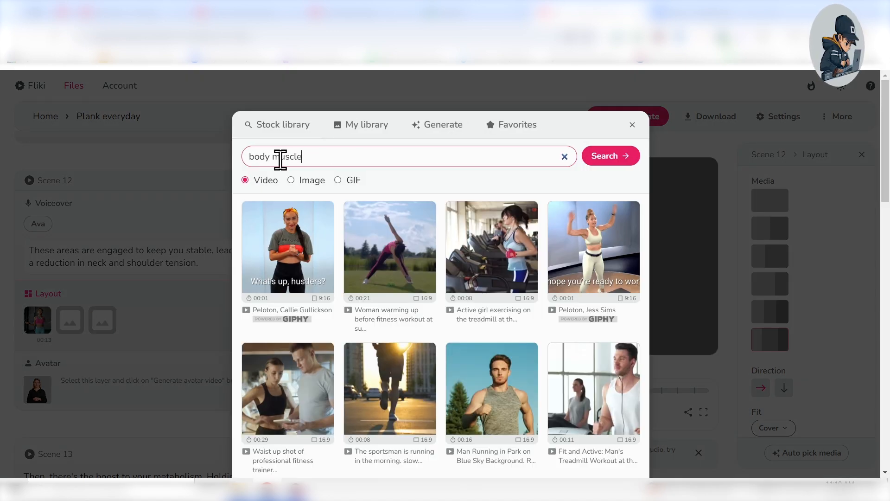
pyautogui.press('Return')
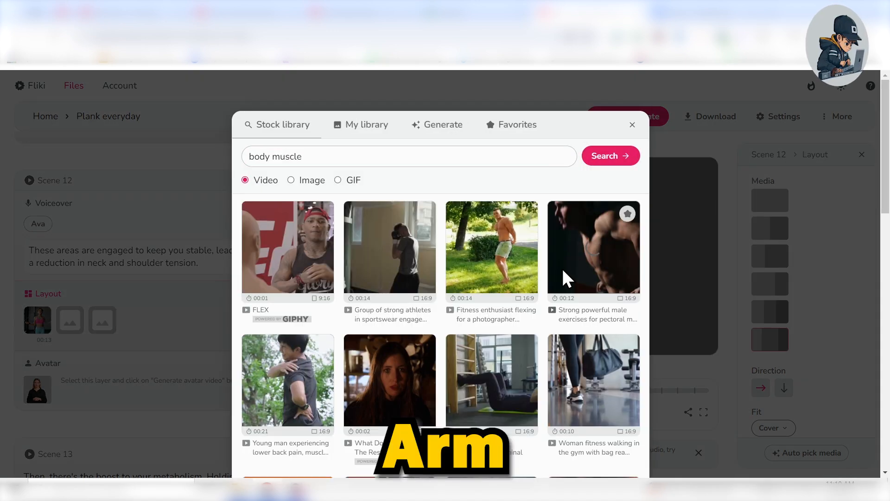
pyautogui.click(562, 278)
# Fill Scene 12's second media slot with the stock "neck" video "Head Pain Headache - Male Hurt Backbone"
pyautogui.click(71, 321)
pyautogui.click(350, 154)
pyautogui.write('neck')
pyautogui.press('Return')
pyautogui.scroll(-10, 603, 259)
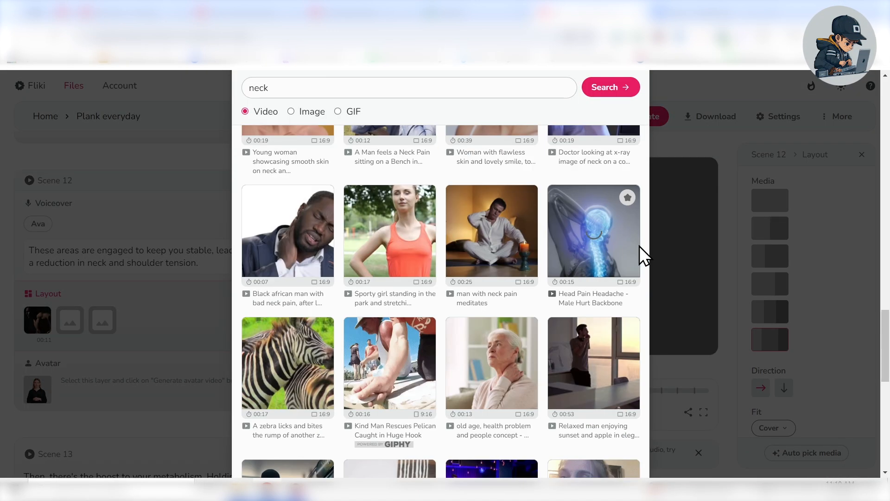
pyautogui.click(598, 237)
# Fill Scene 12's third media slot with a stock "shoulder" video showing an anatomical back with glowing red shoulders
pyautogui.click(103, 321)
pyautogui.click(342, 160)
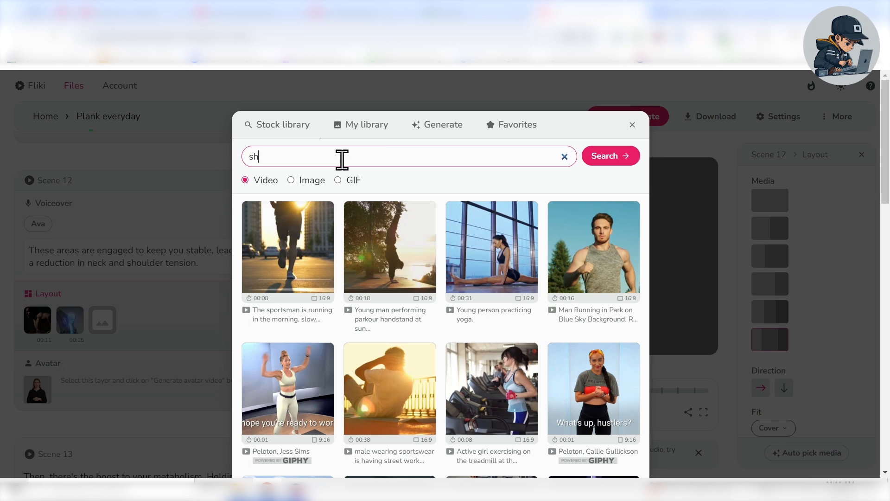
pyautogui.write('shoulder')
pyautogui.press('Return')
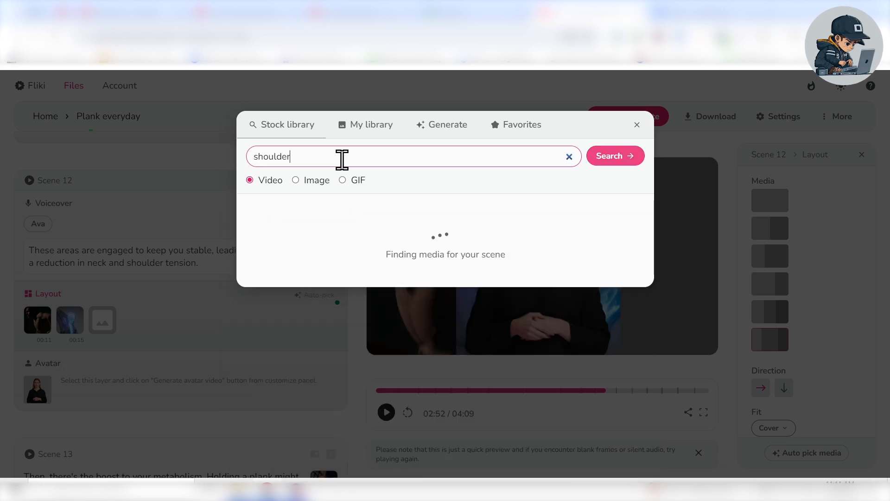
pyautogui.click(577, 313)
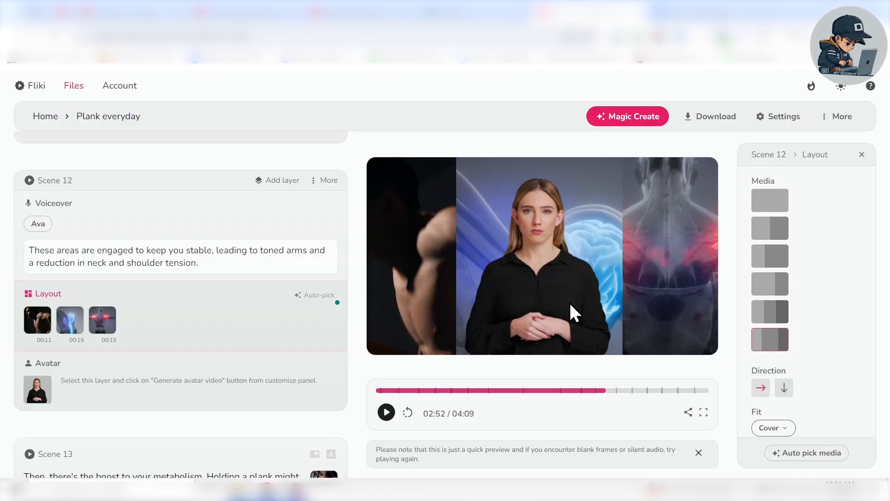
# Generate the avatar video for Scene 12's current voiceover
pyautogui.scroll(-1, 162, 322)
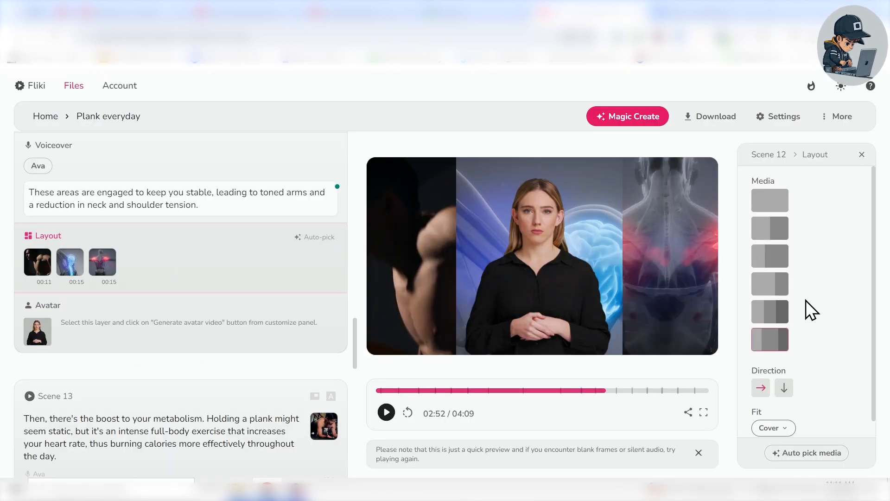
pyautogui.scroll(-1, 811, 308)
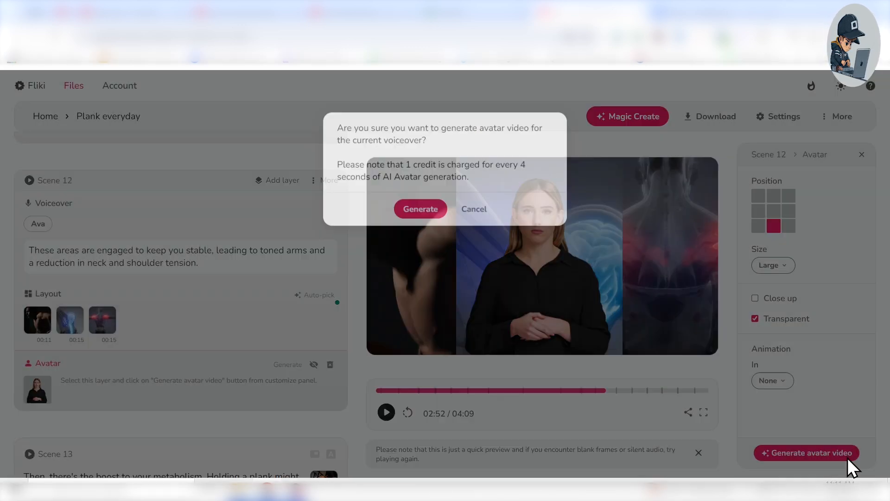
pyautogui.click(419, 206)
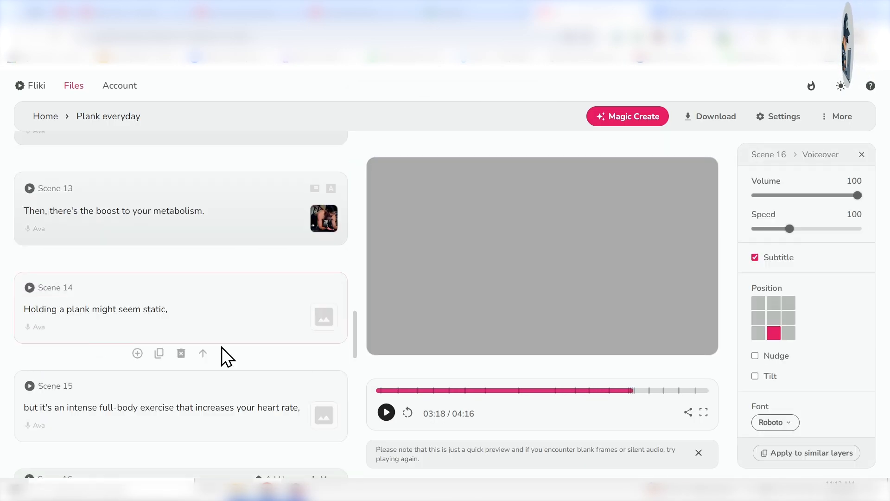
# Auto-pick media for Scene 14 and replace it with a video of a woman planking in orange sportswear
pyautogui.click(105, 331)
pyautogui.click(314, 269)
pyautogui.click(313, 270)
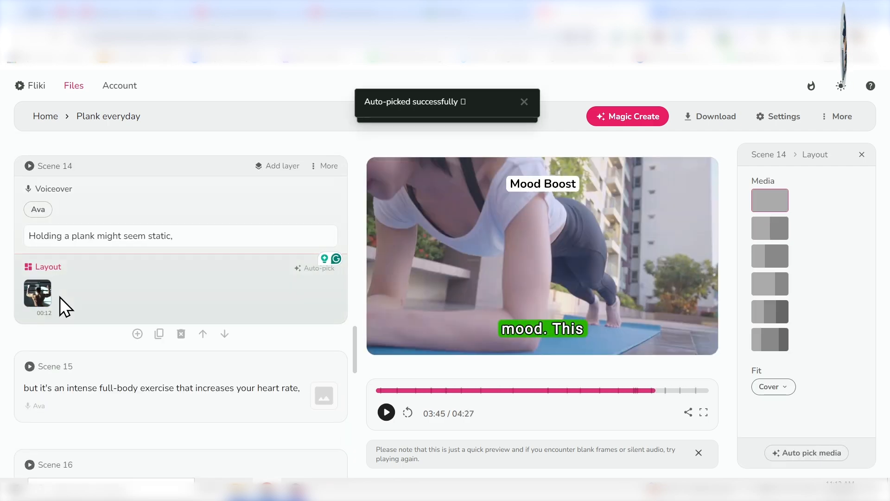
pyautogui.click(37, 293)
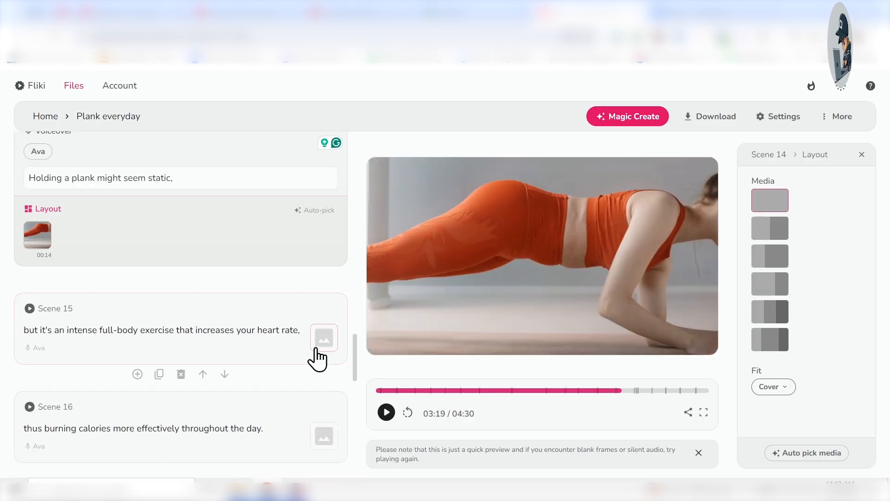
# Choose matching stock videos for Scene 15 about heart rate and Scene 16 about burning calories
pyautogui.click(106, 214)
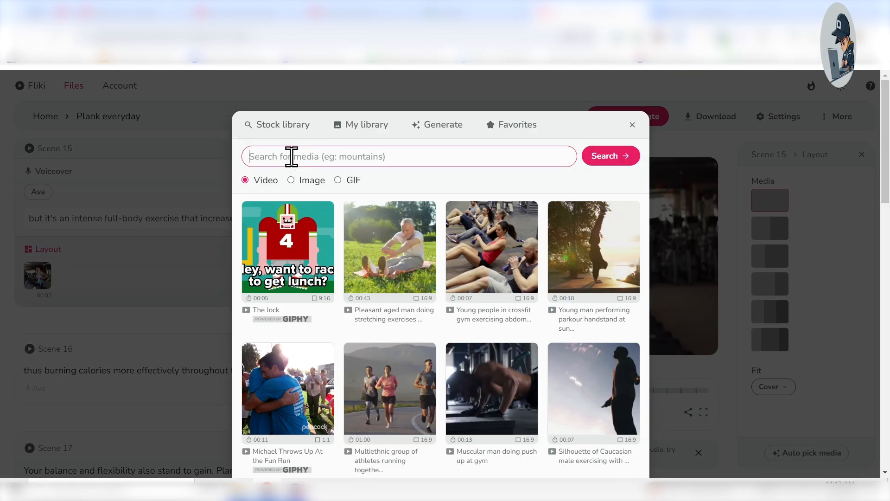
pyautogui.click(307, 293)
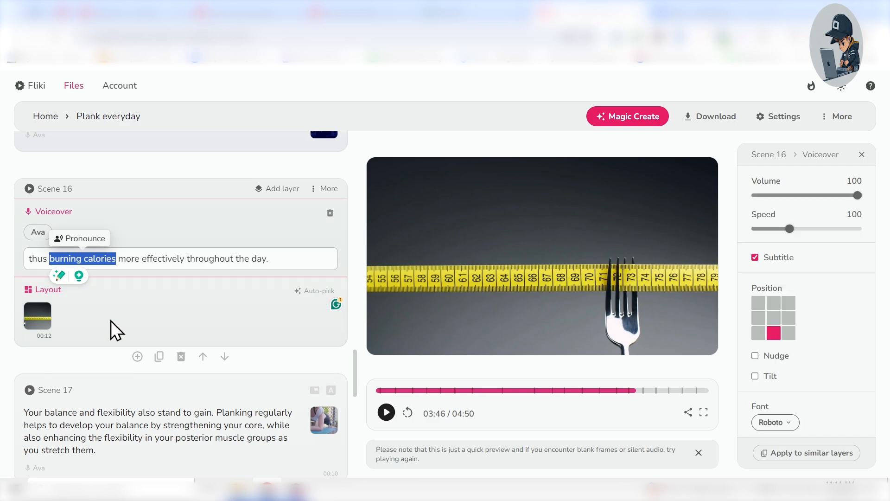
pyautogui.click(238, 300)
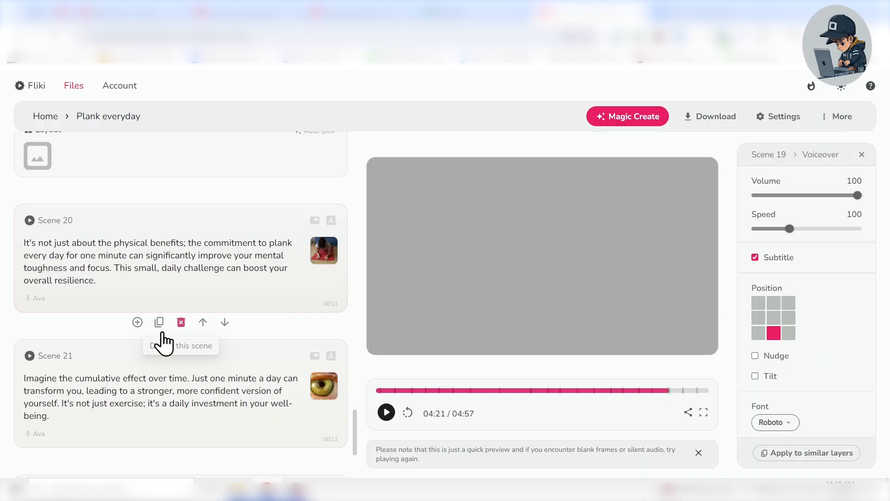
# Put "which can make starting your day with a plank a very positive habit." in a new Scene 20 and give Scene 19 a stock "mood" video
pyautogui.click(135, 321)
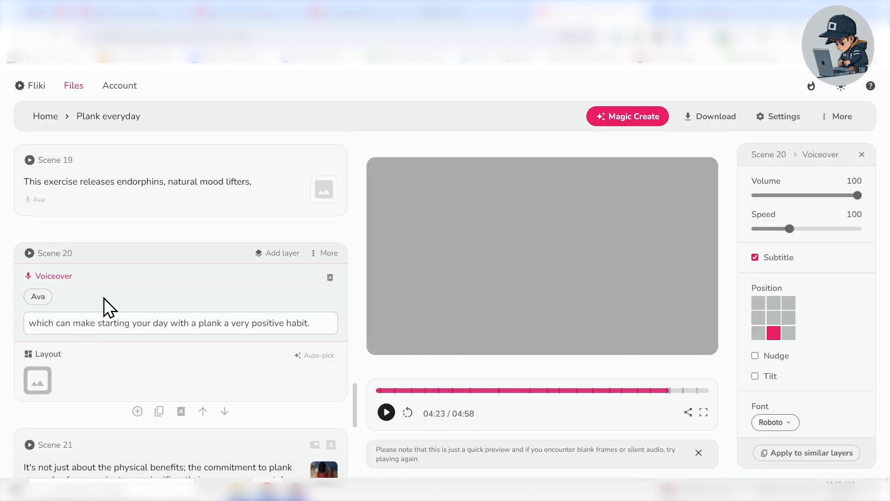
pyautogui.scroll(4, 207, 332)
pyautogui.click(206, 332)
pyautogui.click(318, 383)
pyautogui.moveTo(122, 282); pyautogui.dragTo(166, 286)
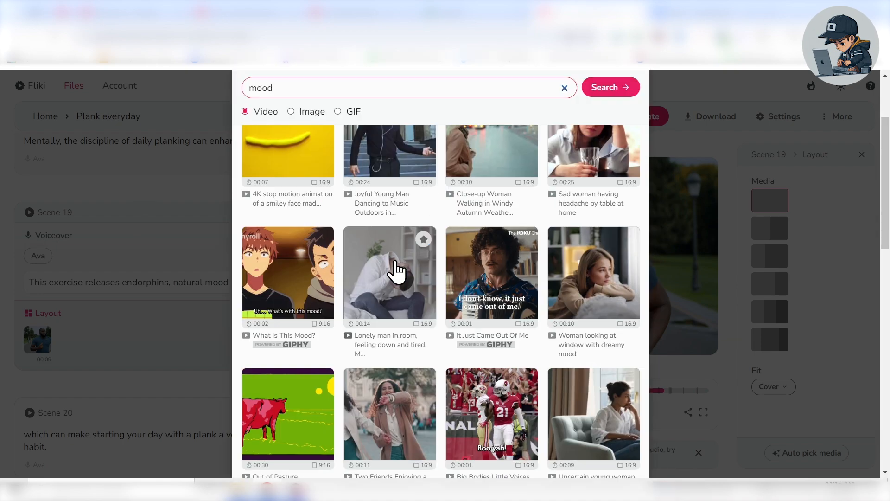
pyautogui.scroll(-5, 501, 414)
pyautogui.click(307, 286)
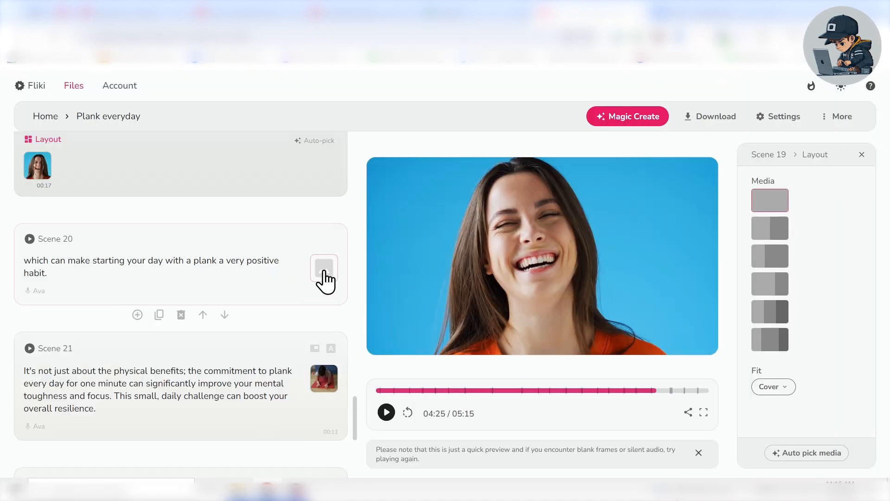
# Auto-pick media for the empty layout of Scene 20
pyautogui.click(324, 274)
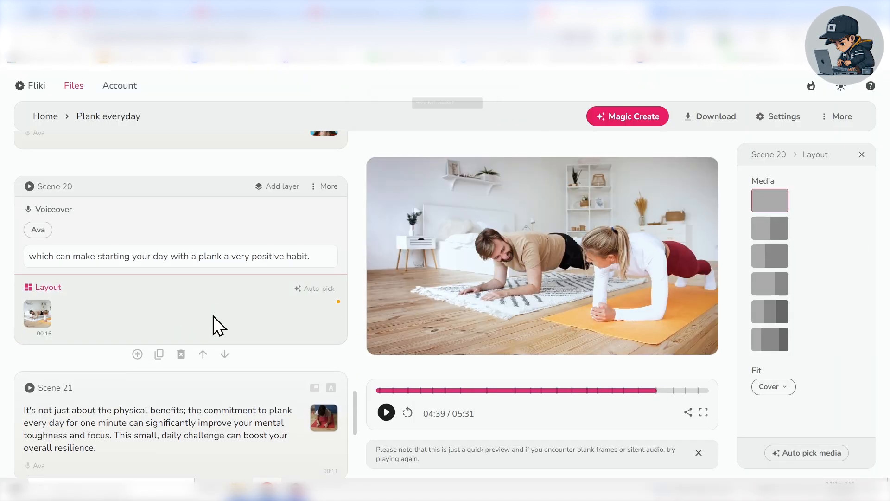
pyautogui.scroll(-3, 214, 316)
pyautogui.scroll(3, 214, 315)
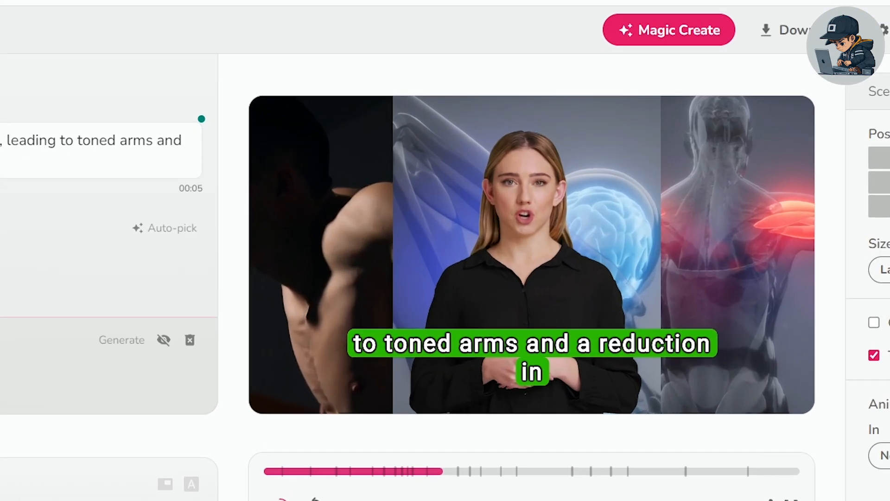
# Scrub through the preview to check the generated avatar scene and the scenes around it
pyautogui.moveTo(443, 471); pyautogui.dragTo(406, 473)
pyautogui.moveTo(476, 476)
pyautogui.mouseDown()
pyautogui.moveTo(457, 477)
pyautogui.moveTo(475, 476)
pyautogui.mouseUp()
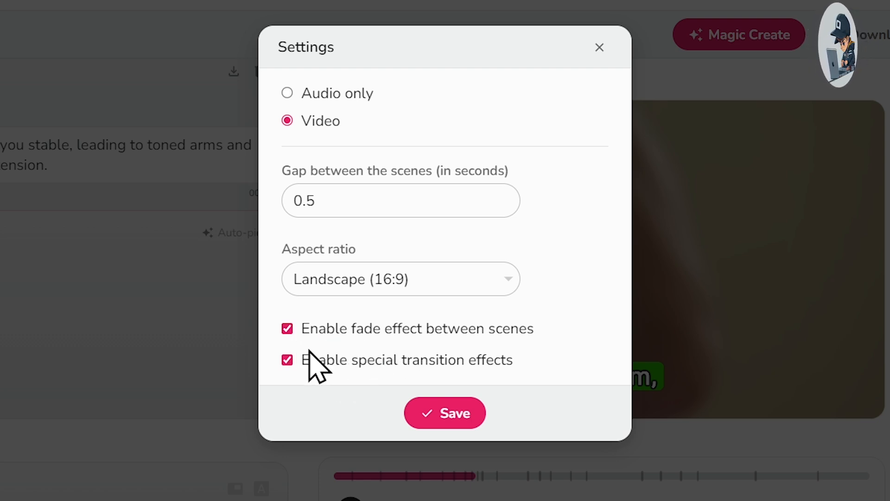
# Edit the gap between the scenes and save the video settings
pyautogui.click(329, 197)
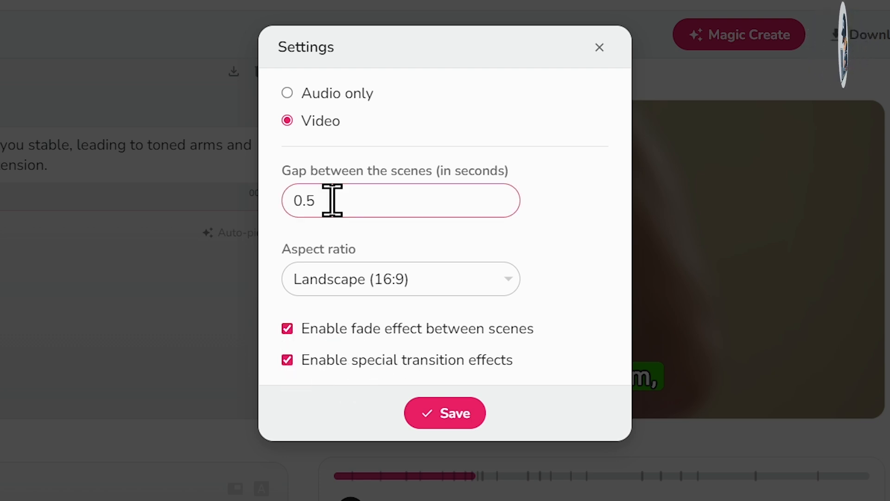
pyautogui.click(452, 419)
# Recolour Scene 12's subtitles to black text on a yellow background
pyautogui.scroll(-4, 836, 305)
pyautogui.scroll(1, 830, 321)
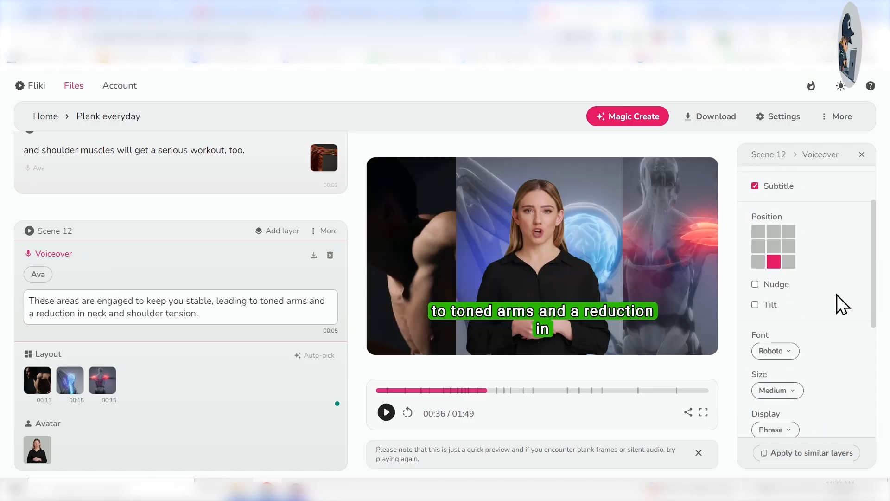
pyautogui.scroll(-4, 827, 314)
pyautogui.click(770, 276)
pyautogui.click(759, 384)
pyautogui.click(846, 292)
pyautogui.click(739, 304)
pyautogui.click(770, 315)
pyautogui.moveTo(742, 252); pyautogui.dragTo(731, 221)
pyautogui.click(790, 351)
pyautogui.click(770, 315)
pyautogui.click(772, 318)
pyautogui.moveTo(851, 280); pyautogui.dragTo(665, 305)
pyautogui.click(770, 238)
pyautogui.moveTo(760, 301); pyautogui.dragTo(678, 391)
# Adjust the font options of Scene 12's subtitles and apply the subtitle style to all similar layers
pyautogui.scroll(2, 793, 287)
pyautogui.click(779, 236)
pyautogui.click(770, 163)
pyautogui.click(784, 237)
pyautogui.click(776, 233)
pyautogui.scroll(2, 789, 278)
pyautogui.click(755, 305)
pyautogui.click(756, 304)
pyautogui.scroll(-4, 811, 297)
pyautogui.scroll(3, 811, 297)
pyautogui.click(781, 372)
pyautogui.click(772, 372)
pyautogui.scroll(-5, 814, 368)
pyautogui.click(816, 453)
pyautogui.click(419, 171)
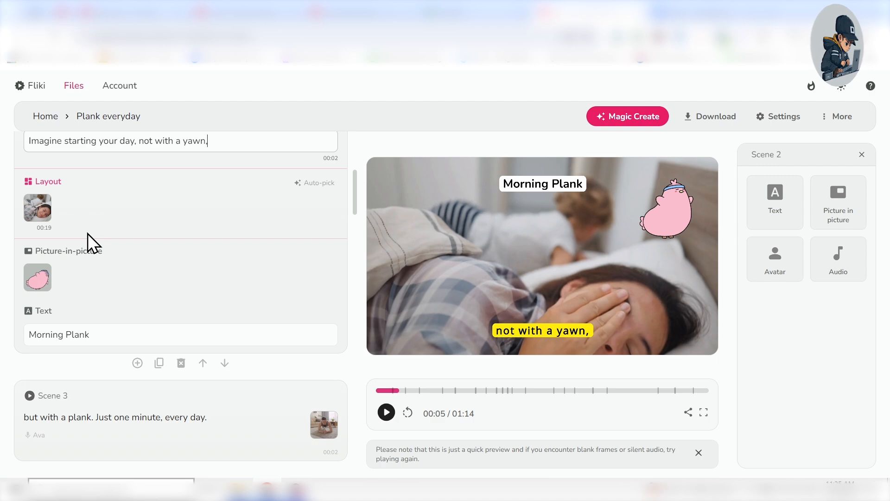
# Add an avatar layer to Scene 2, using the long-haired woman in a black shirt
pyautogui.scroll(-1, 89, 242)
pyautogui.click(788, 258)
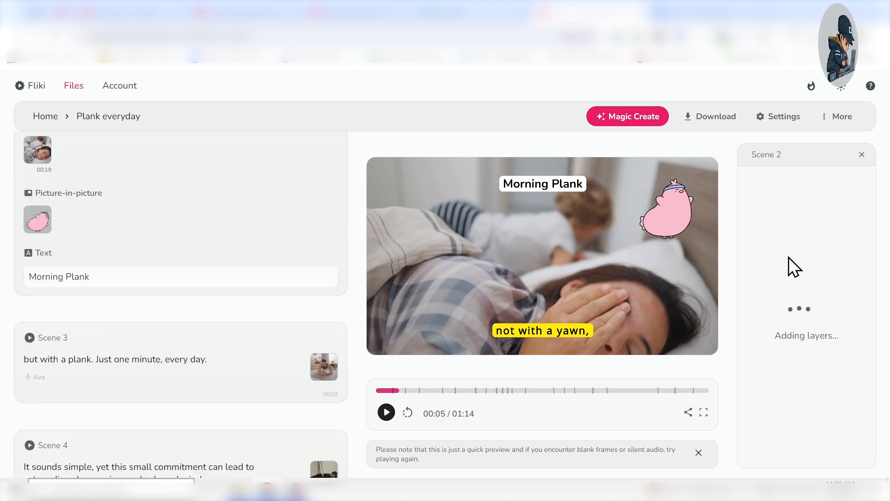
pyautogui.click(806, 452)
pyautogui.click(402, 221)
pyautogui.click(241, 275)
# Review the scenes with the preview, pause playback on Scene 2's avatar, and open Scene 13 to check its avatar
pyautogui.scroll(-4, 239, 274)
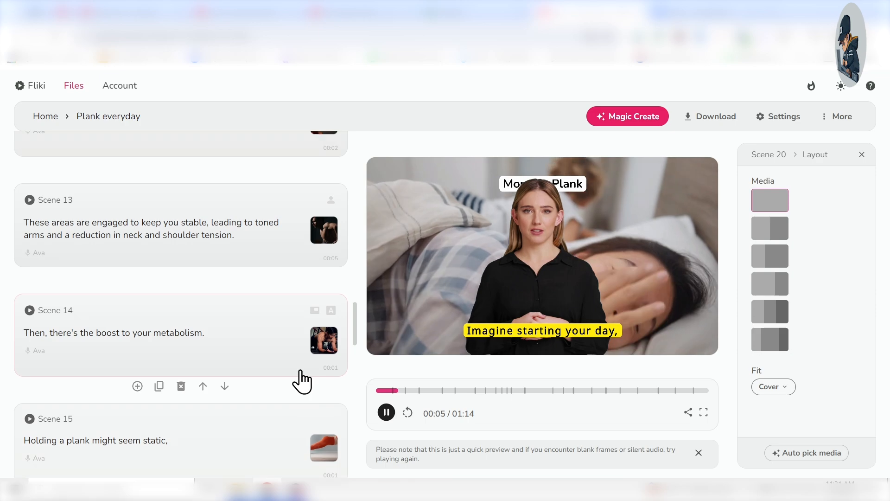
pyautogui.scroll(2, 301, 371)
pyautogui.click(386, 412)
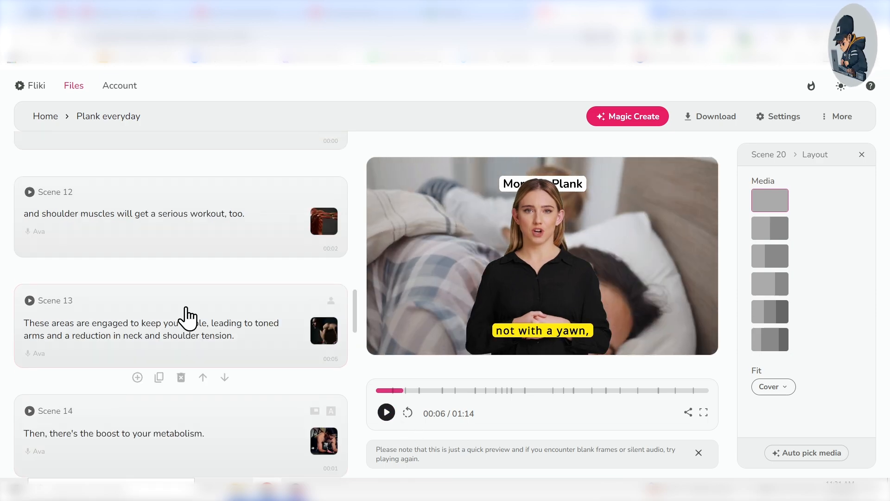
pyautogui.click(185, 318)
# Start a new export of the finished video for download and read the export notice
pyautogui.click(788, 70)
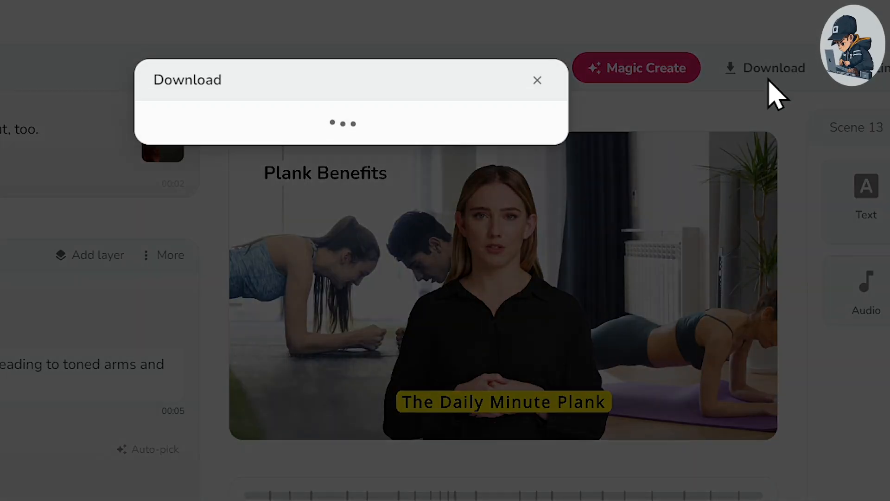
pyautogui.click(334, 203)
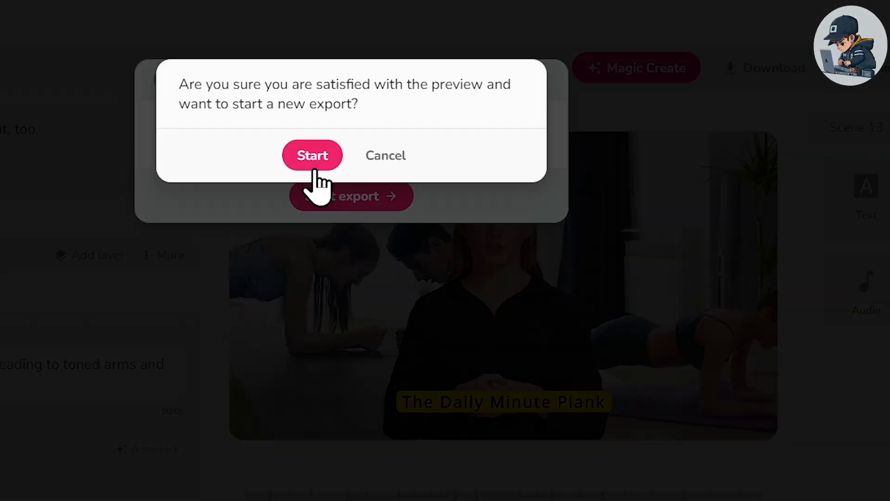
pyautogui.click(313, 158)
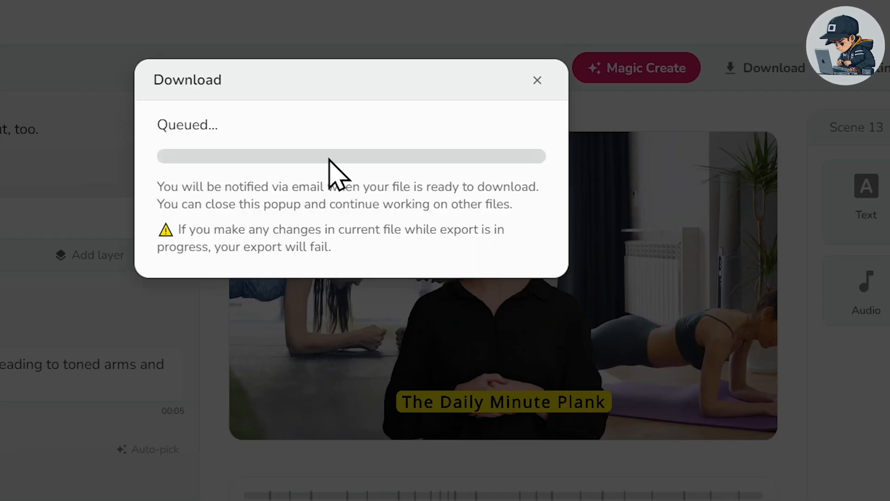
pyautogui.moveTo(161, 188); pyautogui.dragTo(527, 196)
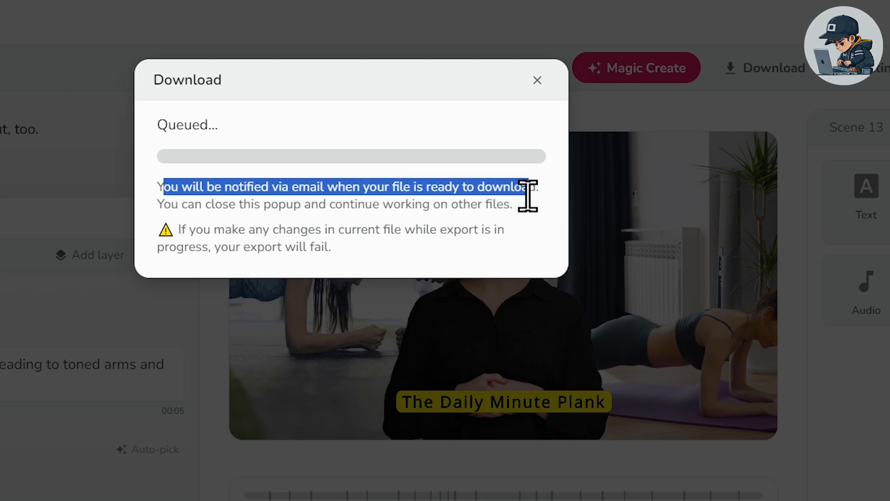
pyautogui.click(476, 208)
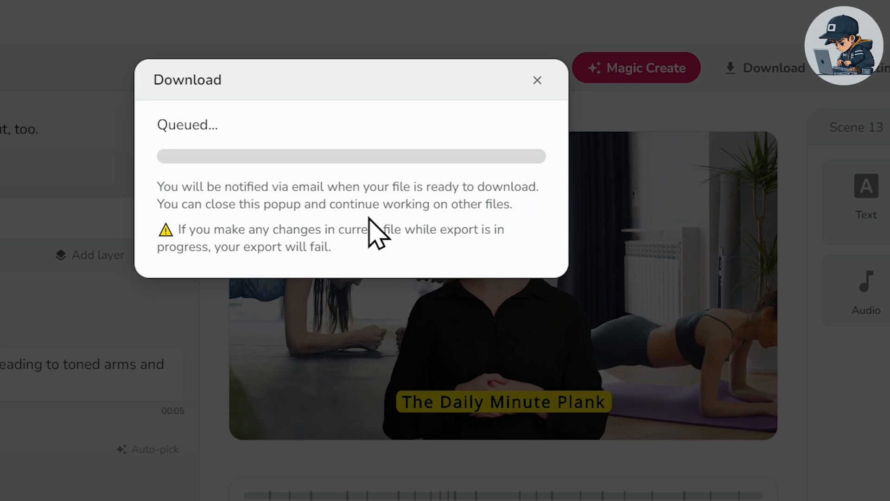